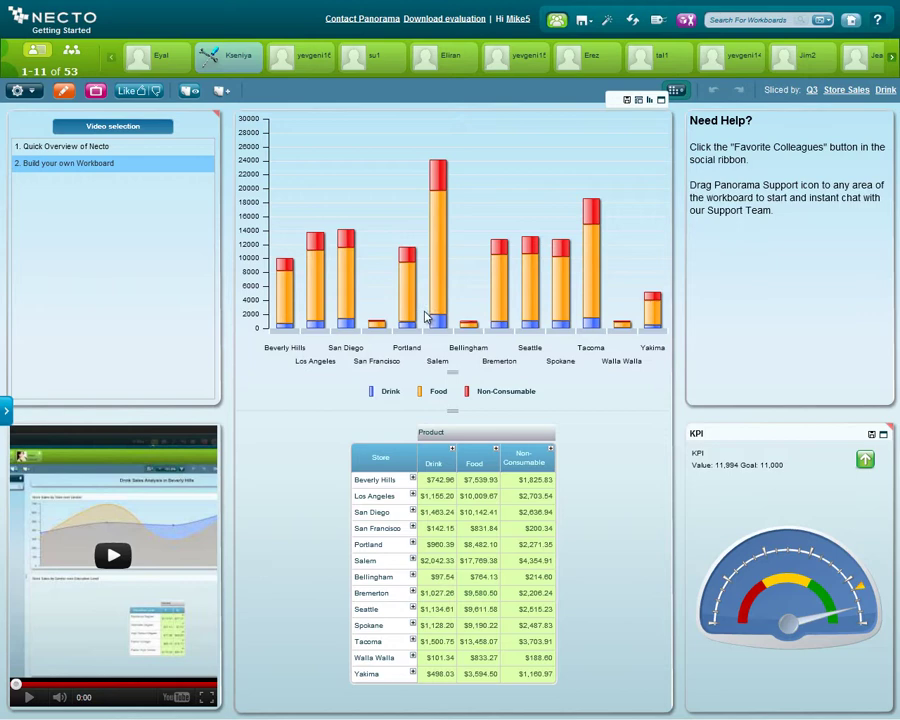
Turn on growth alerts and lower the sales-drop threshold from -5% to about -29%
left_click(676, 92)
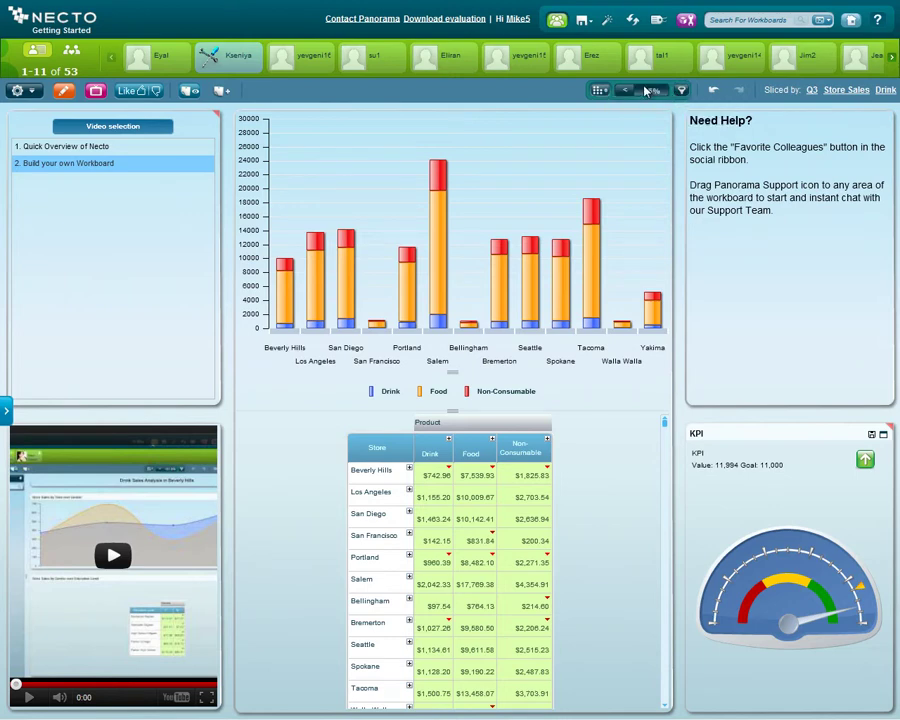
left_click(648, 91)
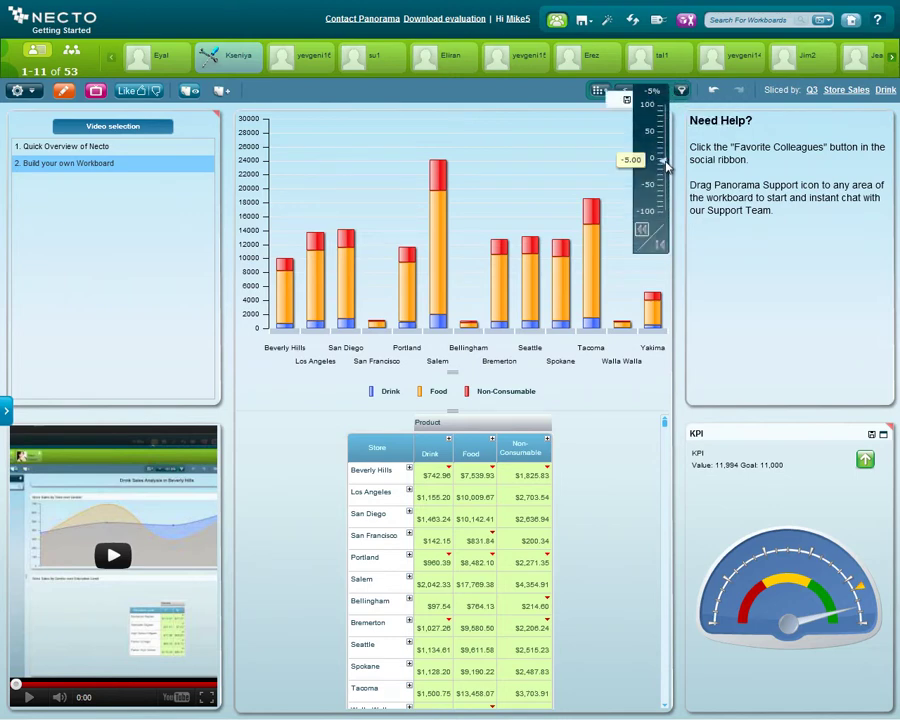
left_click_drag(665, 165, 665, 179)
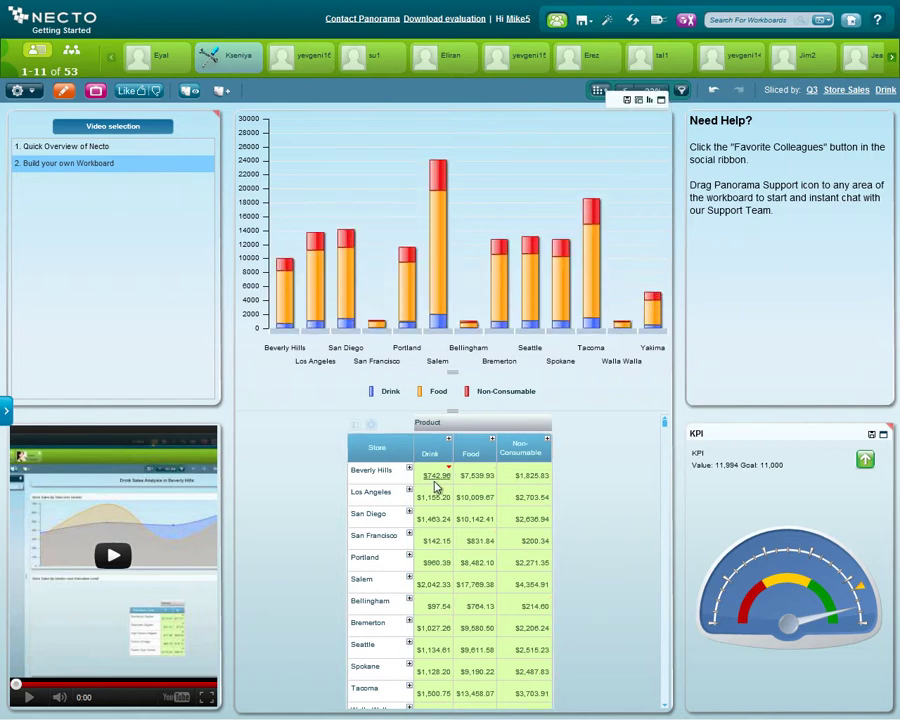
Run a cause-and-effect analysis on the flagged Beverly Hills Drink Q3 sales drop
mouse_move(449, 474)
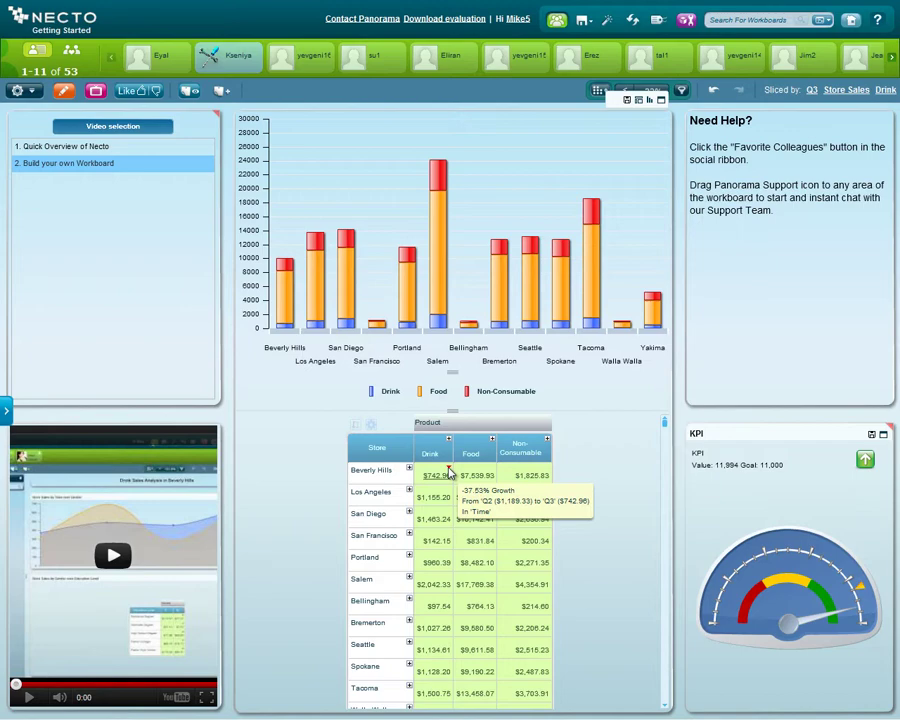
left_click(449, 474)
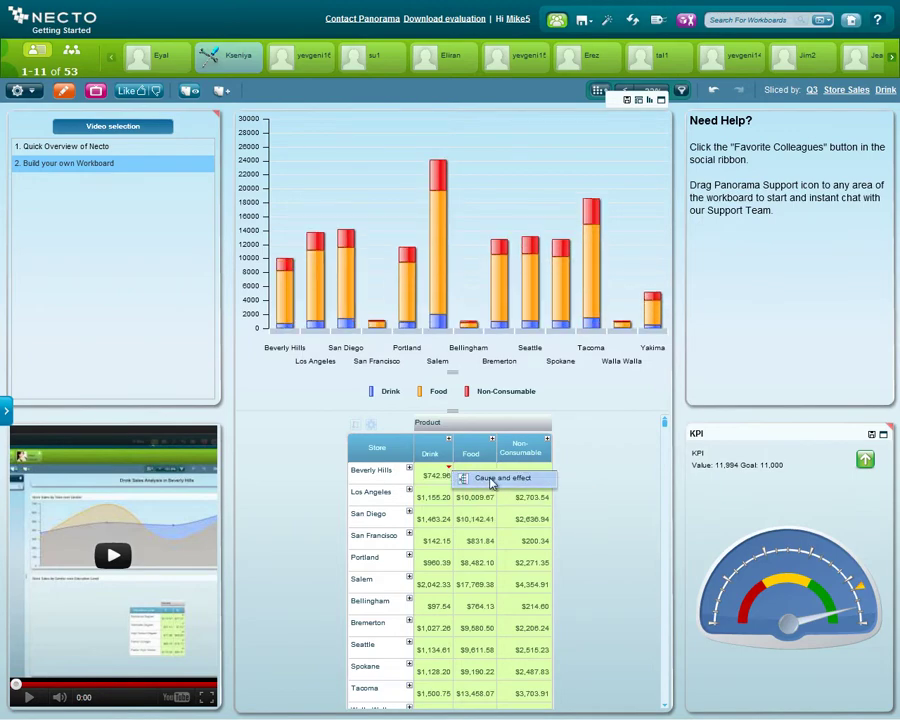
left_click(491, 479)
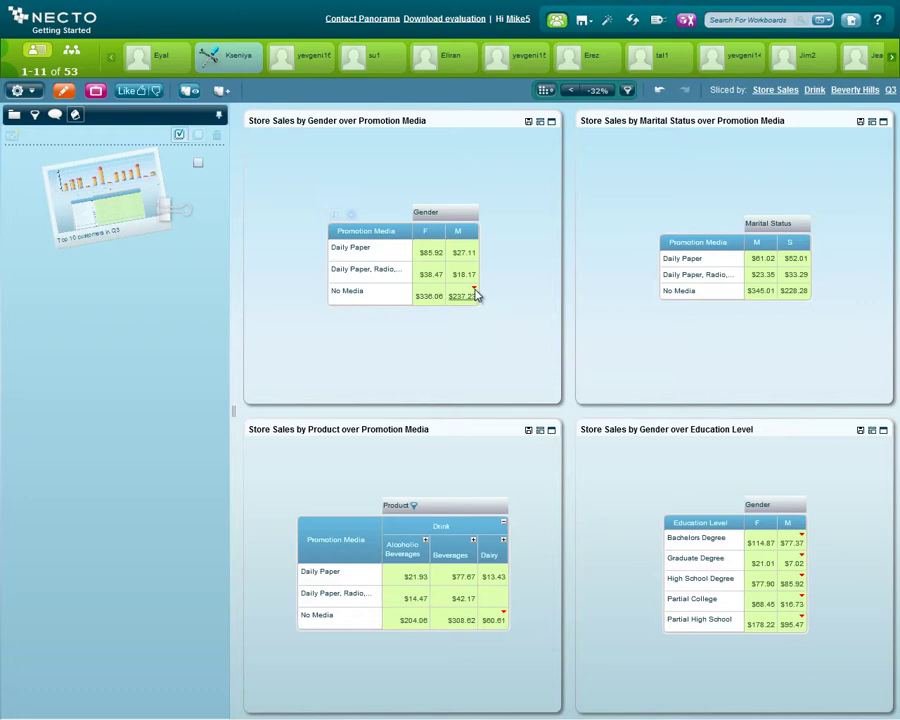
Clip the Store Sales by Gender over Promotion Media grid into the gallery beside Top 10 customers in Q3
mouse_move(476, 294)
left_click_drag(424, 124, 76, 287)
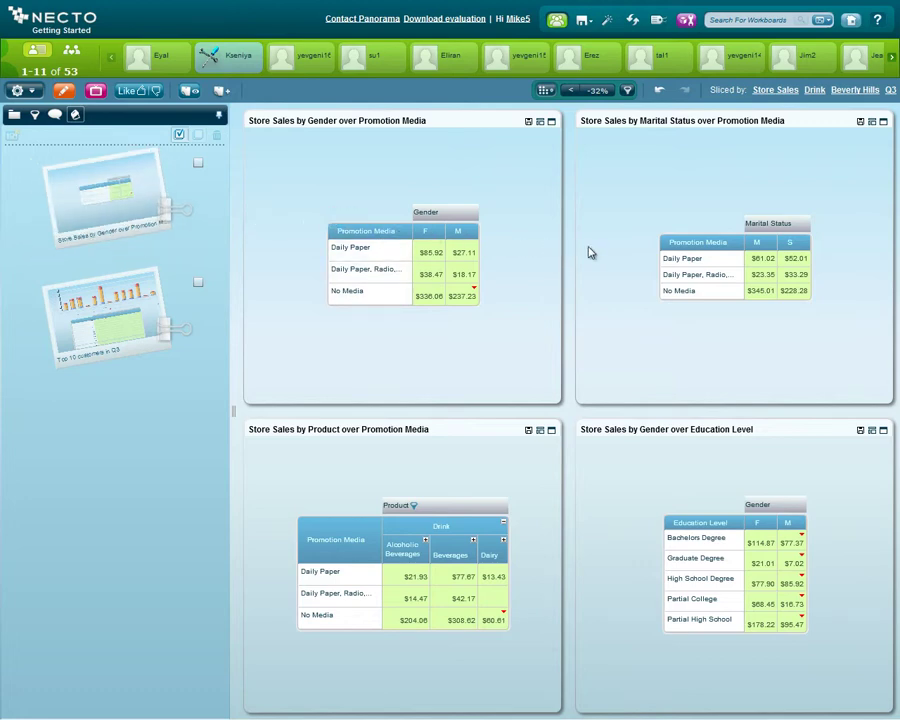
Back on the original workboard, drop the clipped gender grid onto the KPI gauge panel
left_click(659, 90)
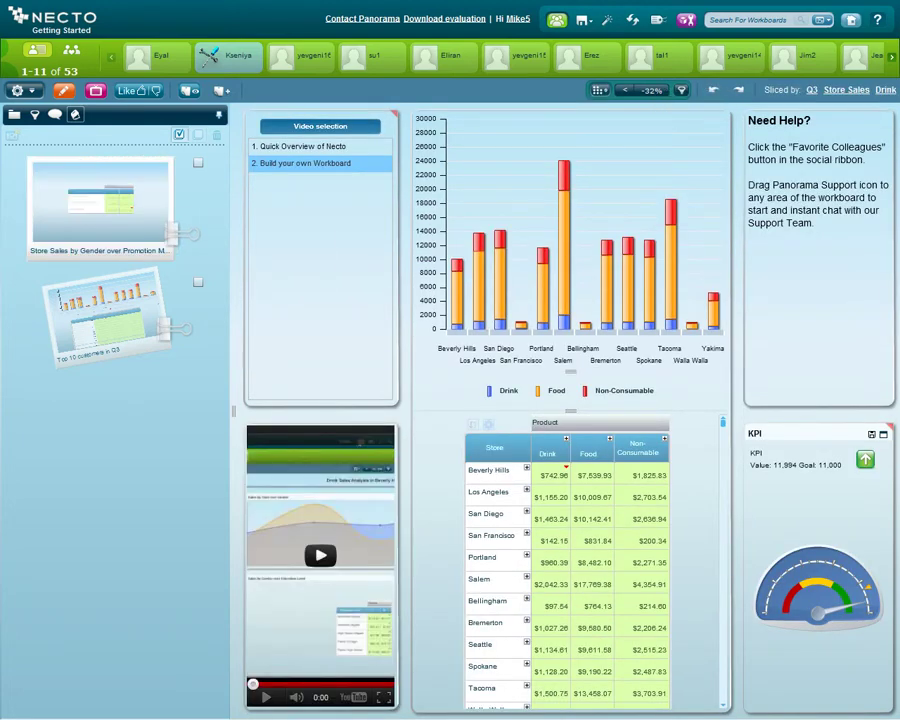
left_click_drag(110, 205, 820, 566)
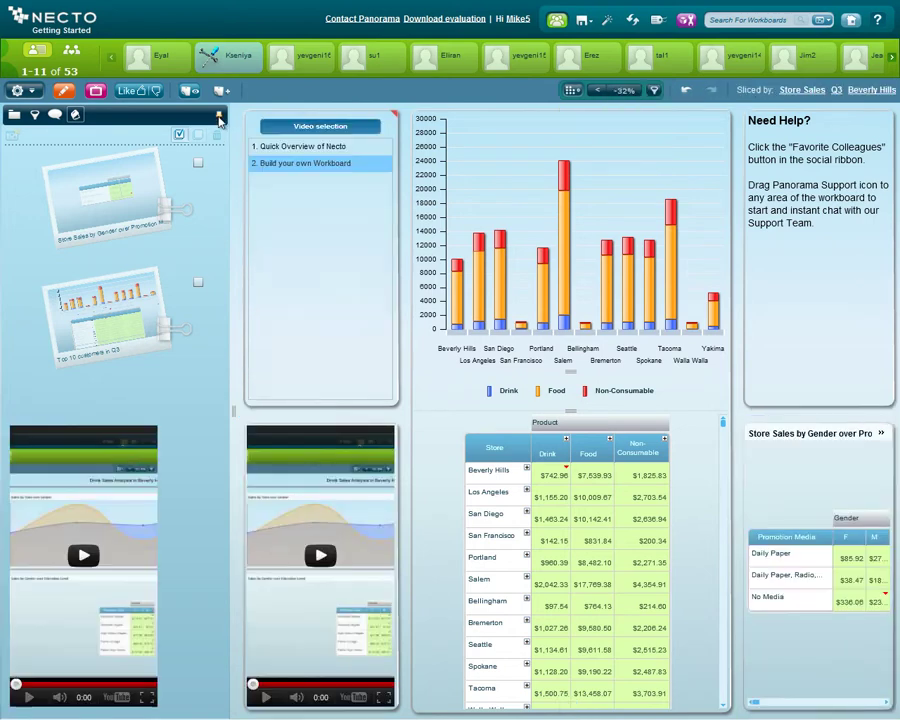
left_click(219, 118)
Set the gender panel's layout to show only the chart, keeping the bar chart type
left_click(879, 434)
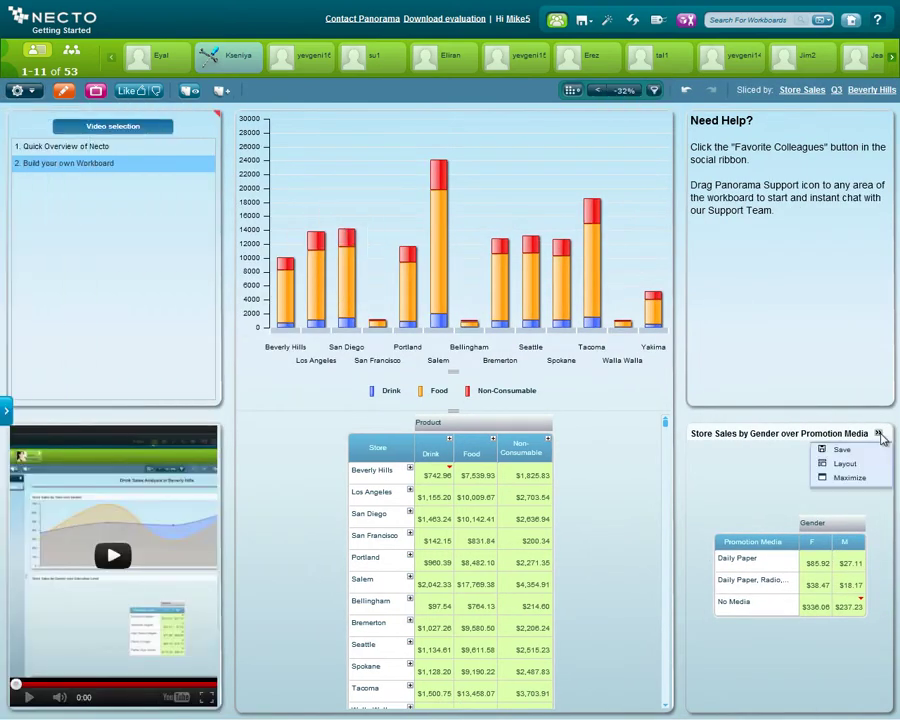
left_click(840, 464)
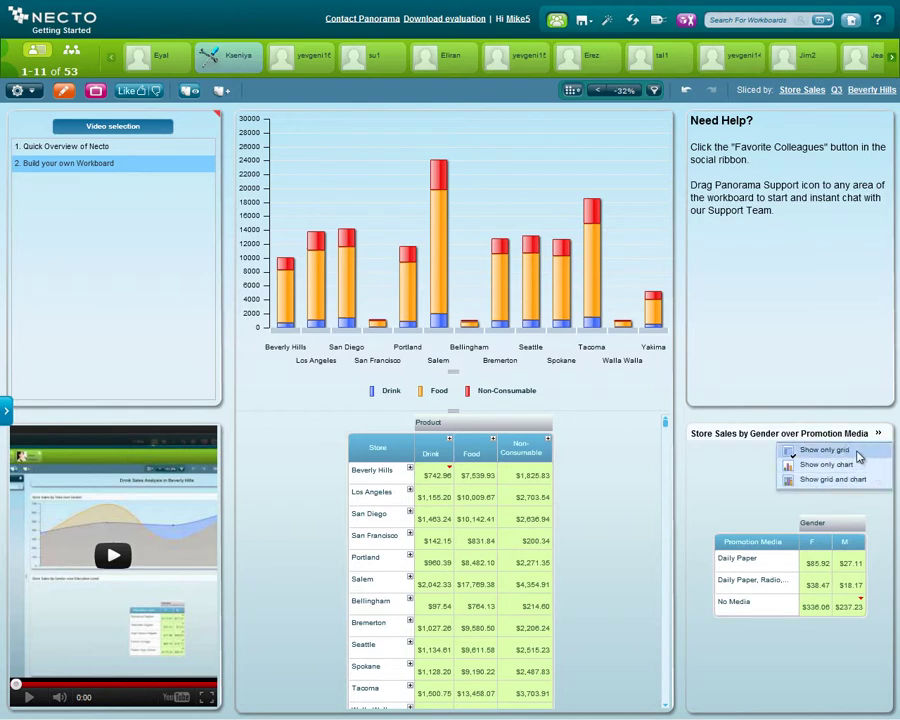
left_click(847, 466)
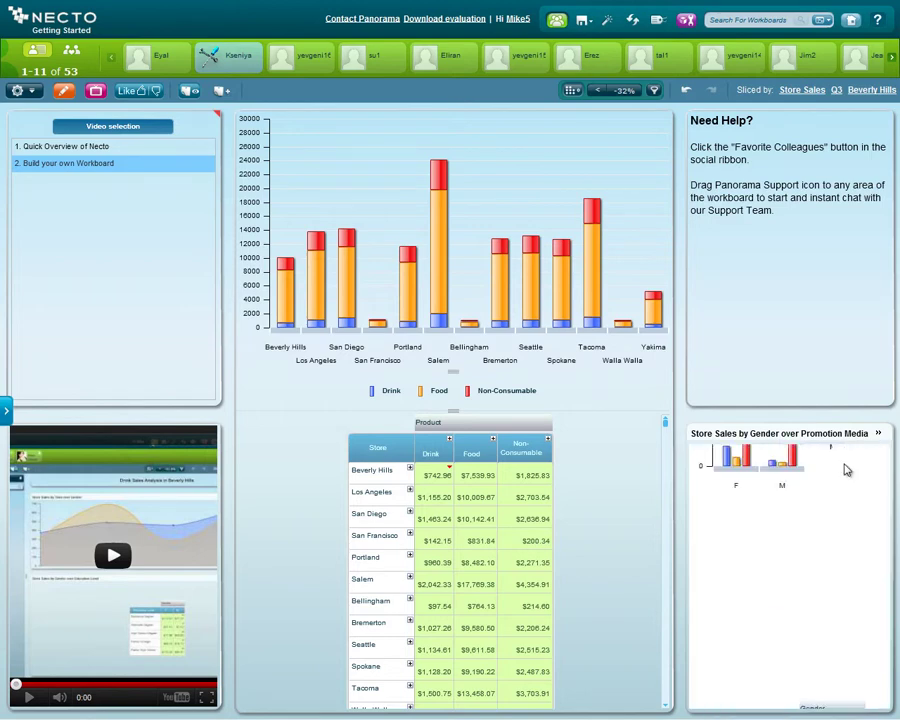
left_click(879, 434)
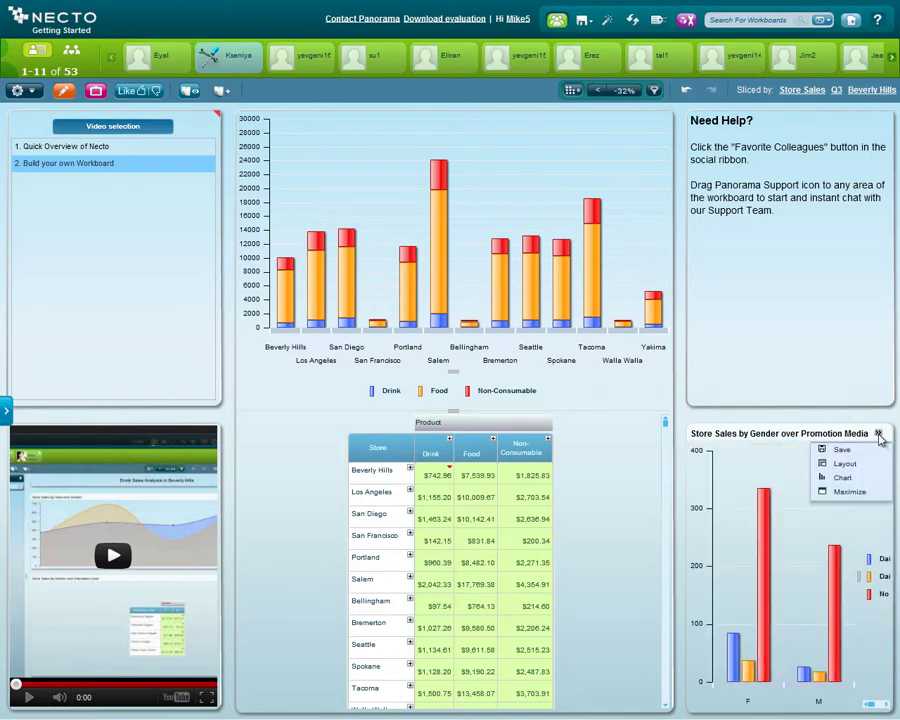
left_click(843, 484)
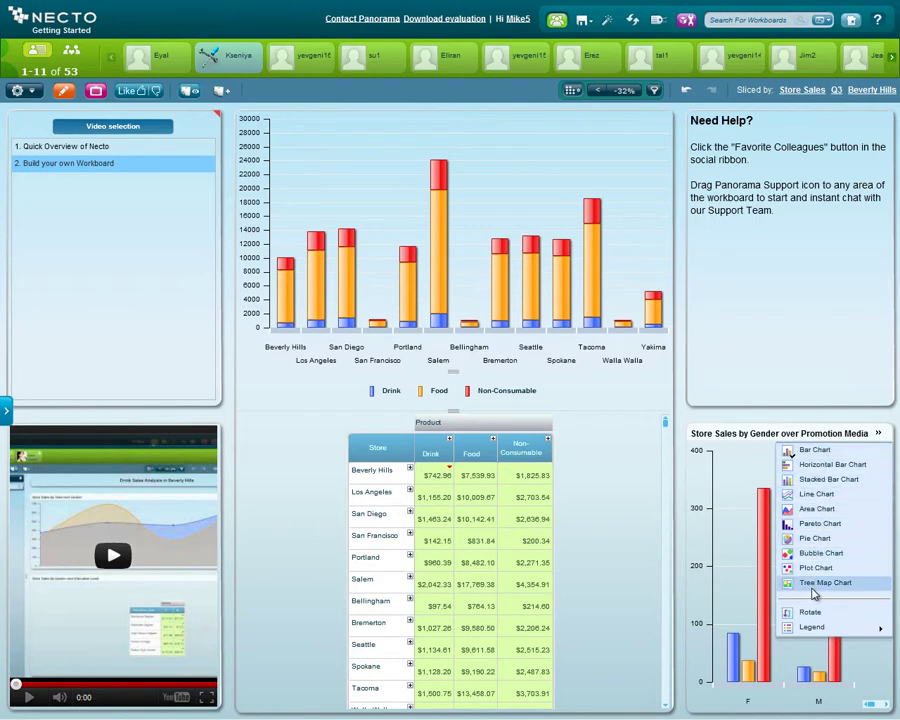
left_click(757, 454)
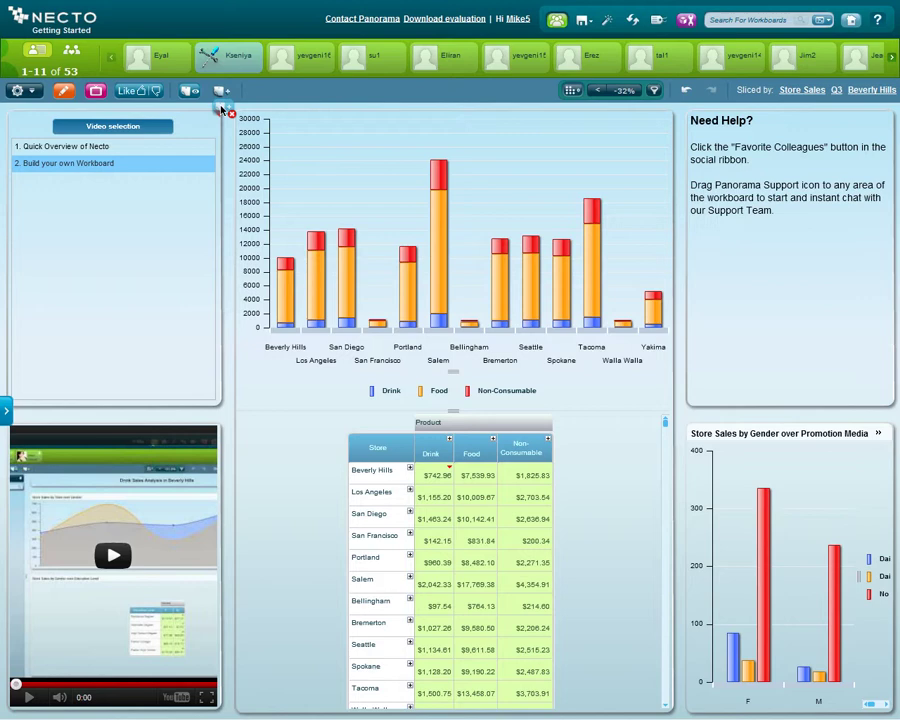
Note on the Beverly Hills Drink cell: 'There is a decrease in drink sales in the Males segment in Beverly Hills in Q3'
left_click(442, 477)
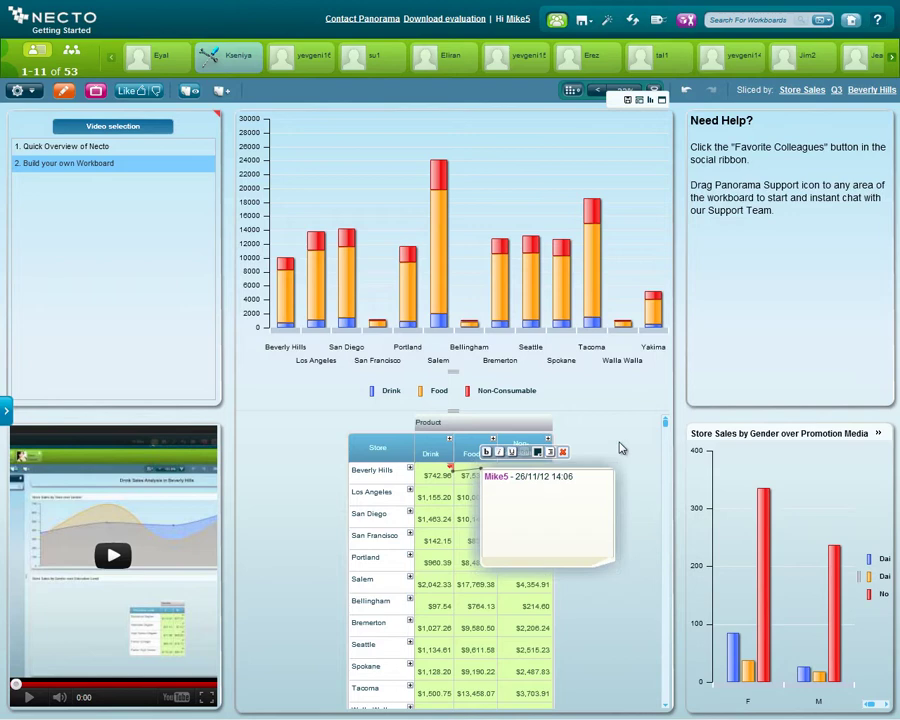
type("There is a decrease in drink sales in the Males segment in Beverly Hills in Q3")
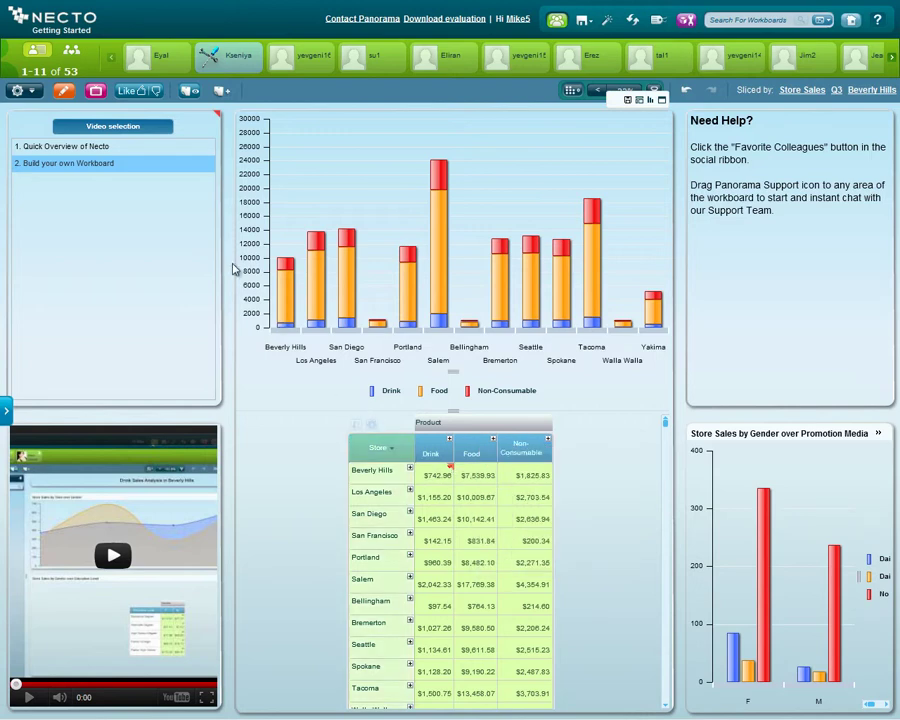
Add a bold, centred, size 16 title text panel above the sales chart, shrunk to a thin strip
left_click(61, 92)
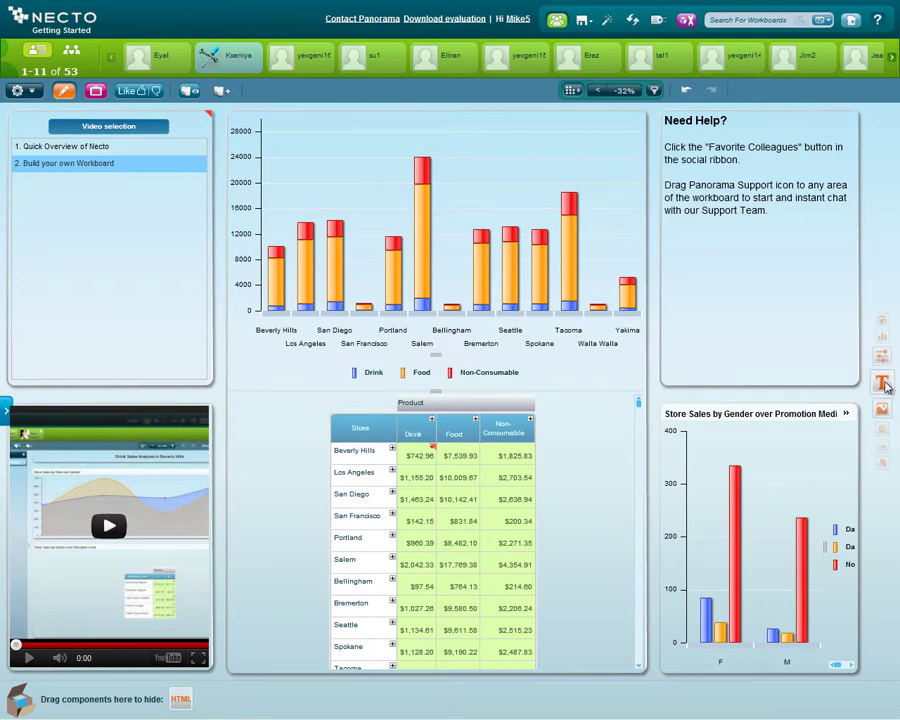
left_click_drag(882, 399, 440, 374)
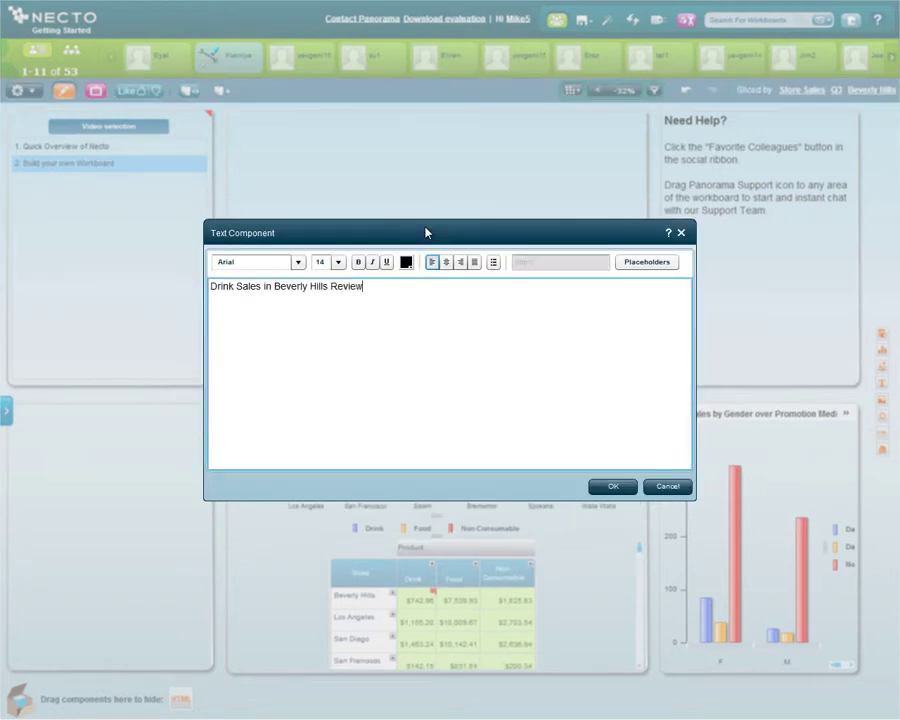
left_click_drag(386, 287, 209, 286)
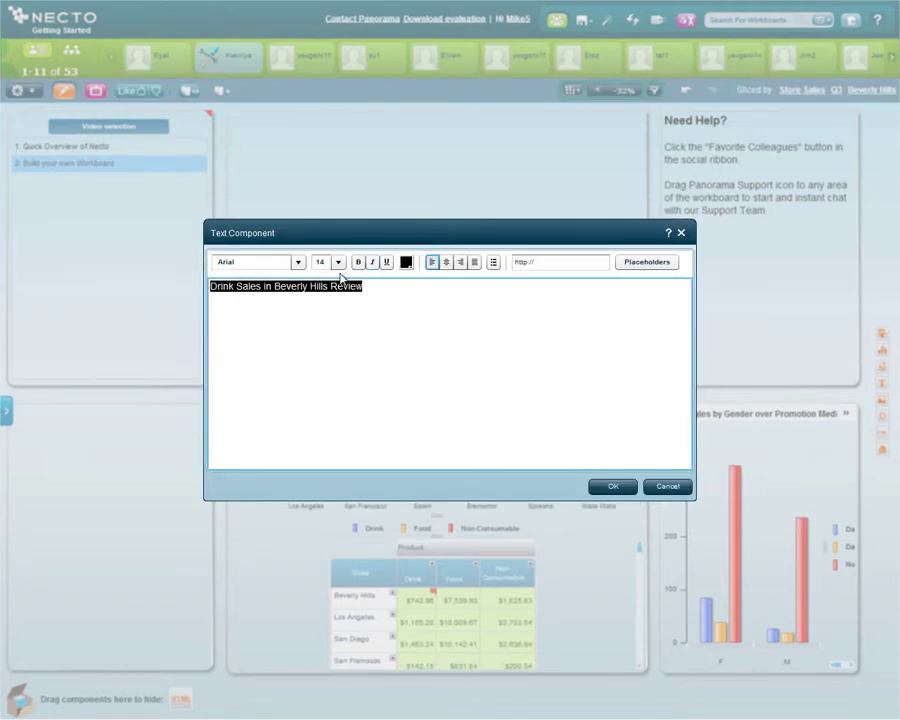
left_click(358, 262)
left_click(447, 262)
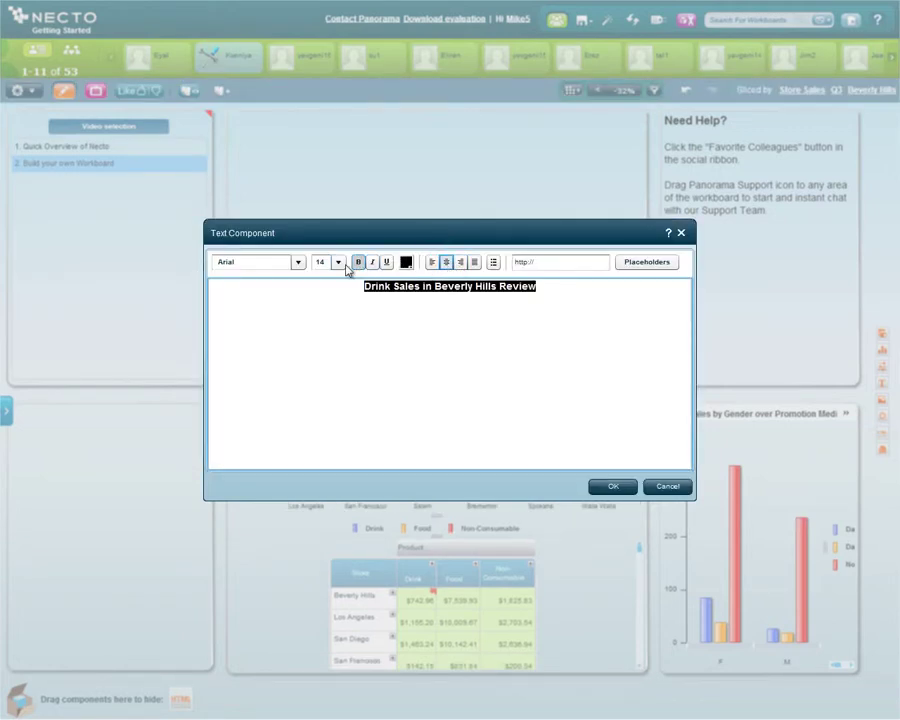
left_click(338, 262)
left_click(330, 307)
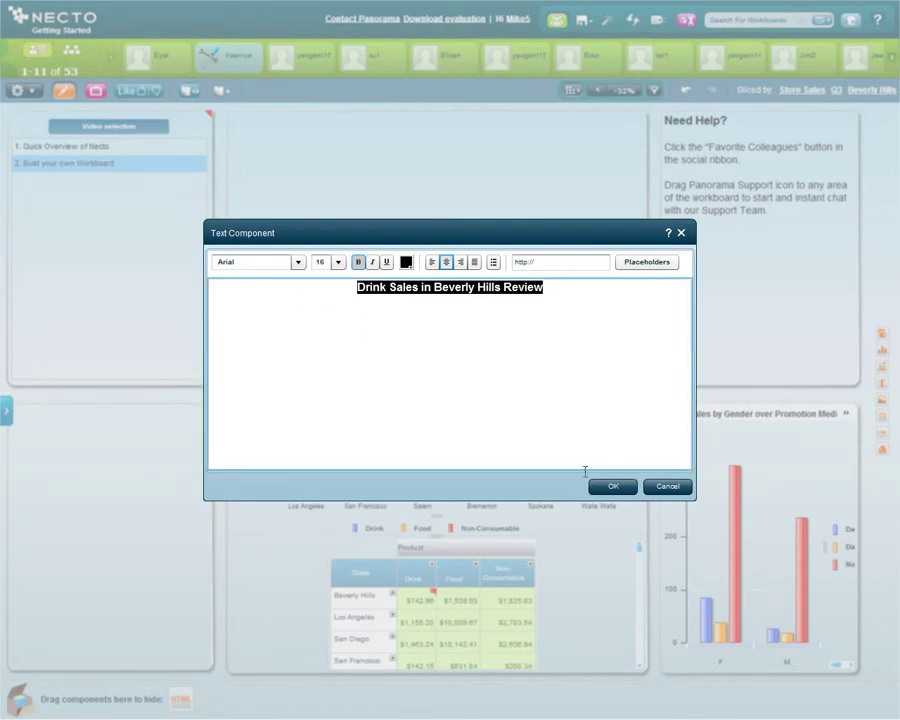
left_click(606, 487)
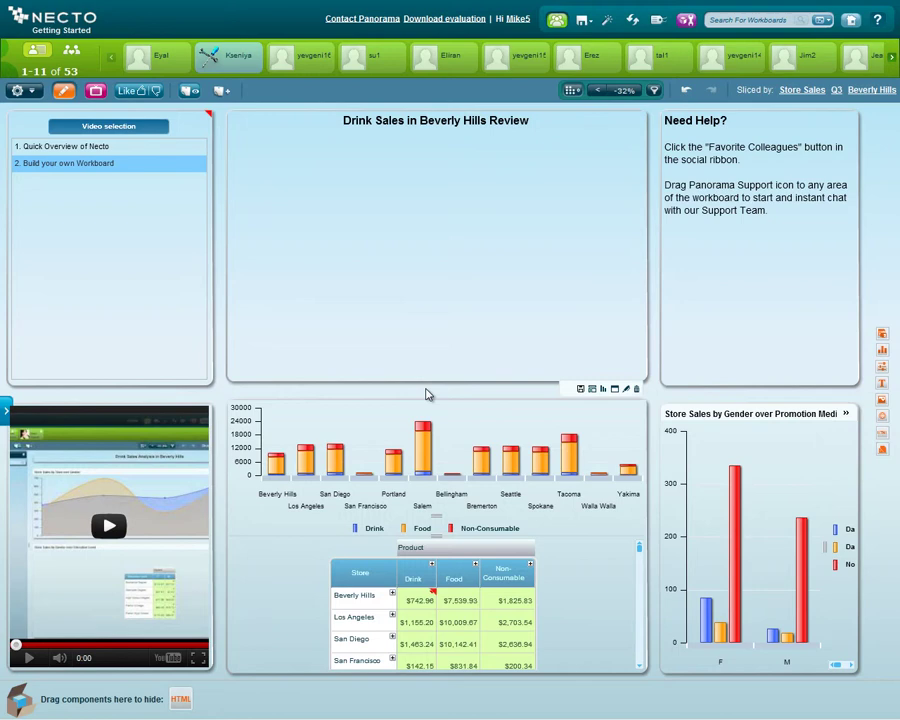
left_click_drag(428, 383, 433, 138)
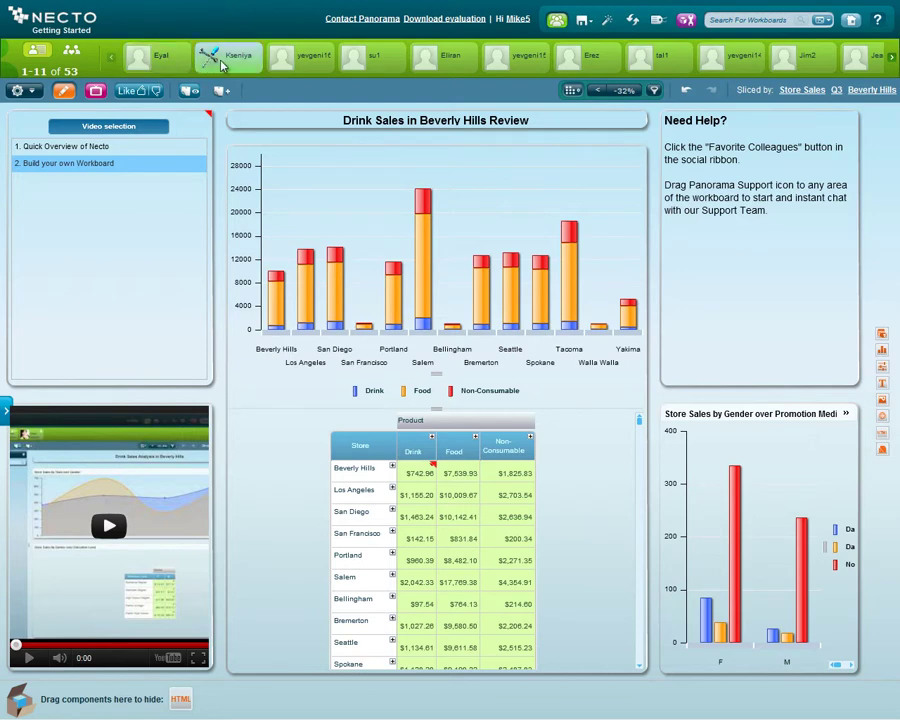
mouse_move(232, 62)
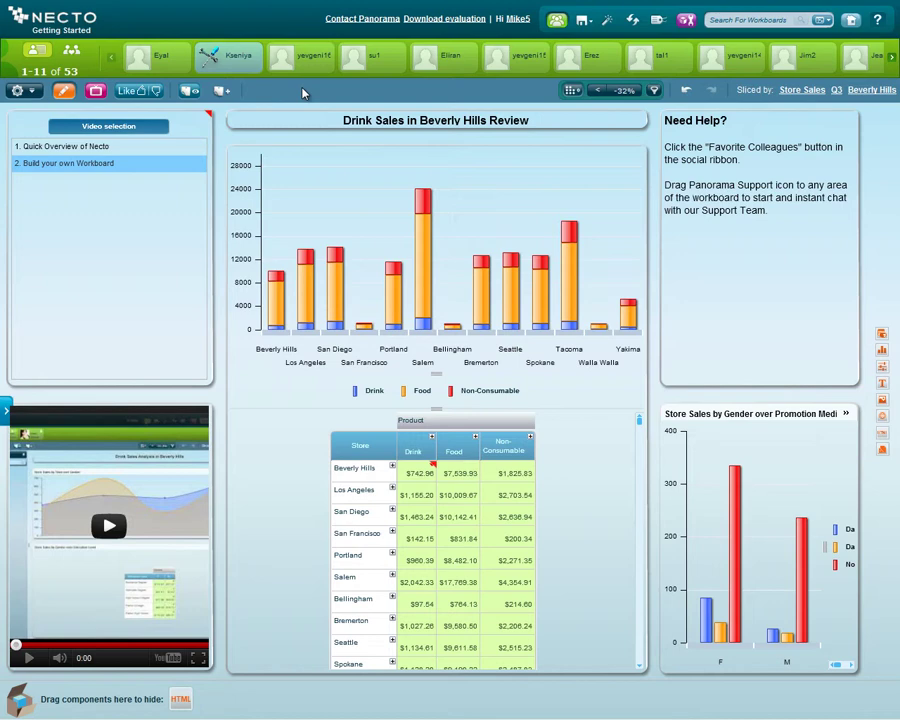
Filter the social ribbon to favourite colleagues and drag one onto the Beverly Hills Drink value
left_click(71, 51)
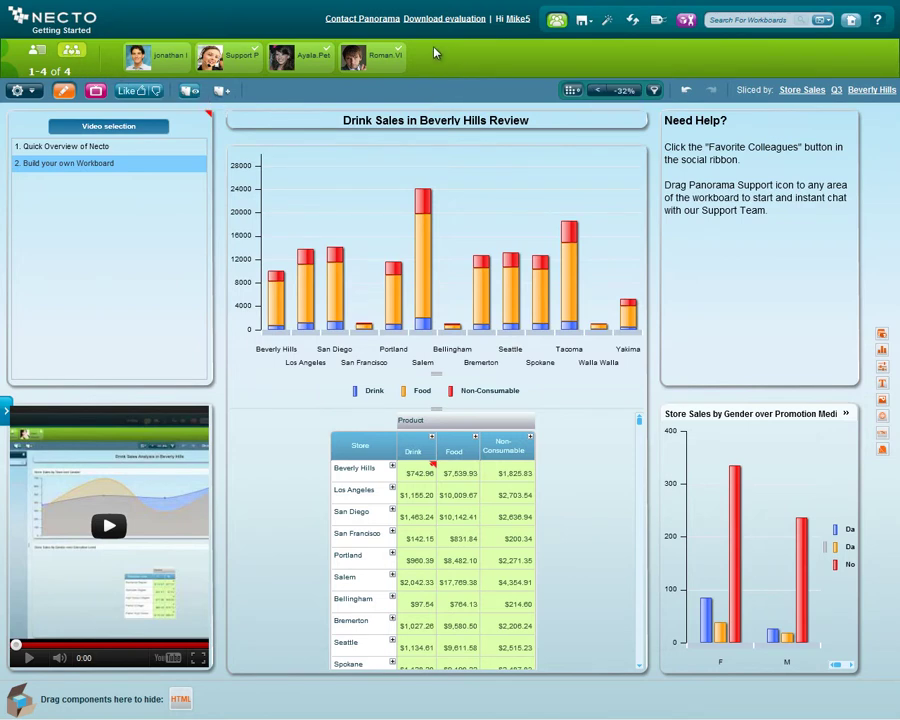
mouse_move(355, 78)
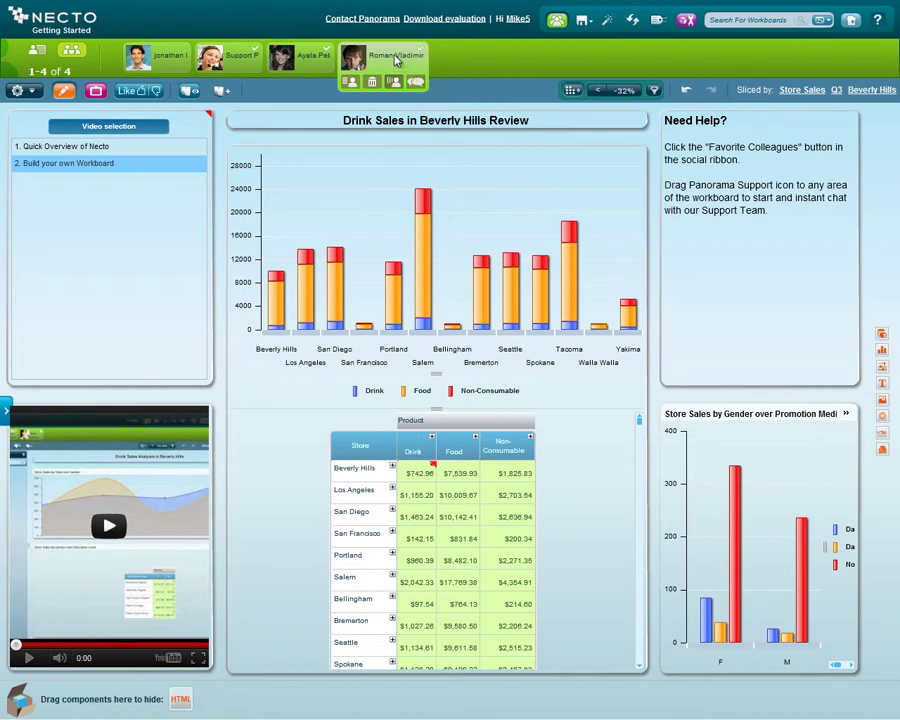
mouse_move(393, 62)
left_mouse_down()
mouse_move(385, 90)
mouse_move(386, 368)
mouse_move(424, 474)
left_mouse_up()
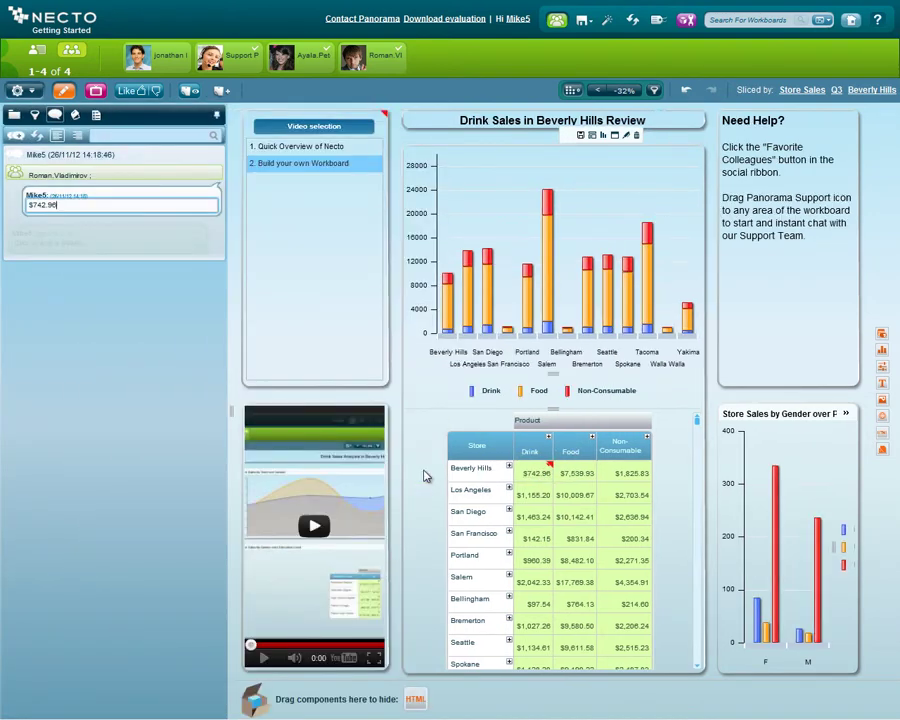
Post 'There is a decrease in drink sales in Beverly Hills. Have you changed Marketing Strategy?' in the discussion
type("There is a decrease in drink sales in Beverly Hills. Have you")
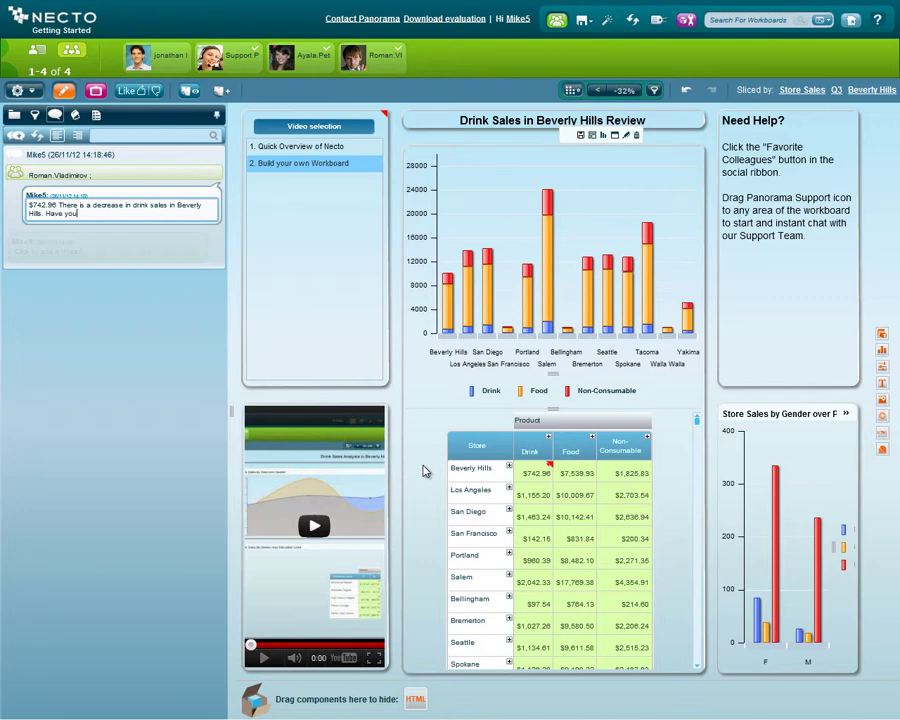
type(" changed Marketing Strategy?")
key("Return")
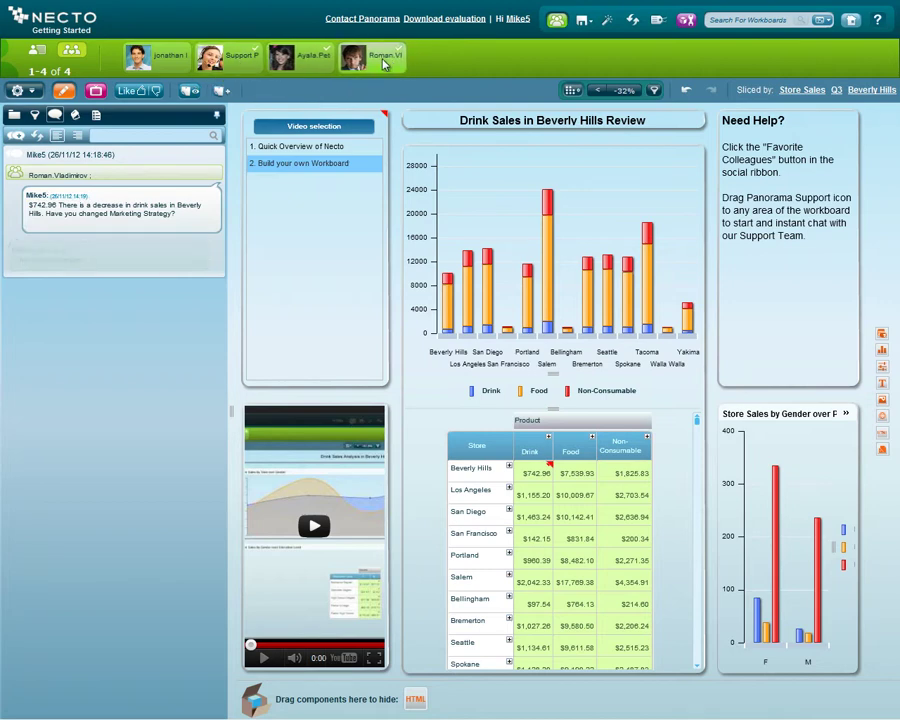
mouse_move(383, 64)
mouse_move(304, 94)
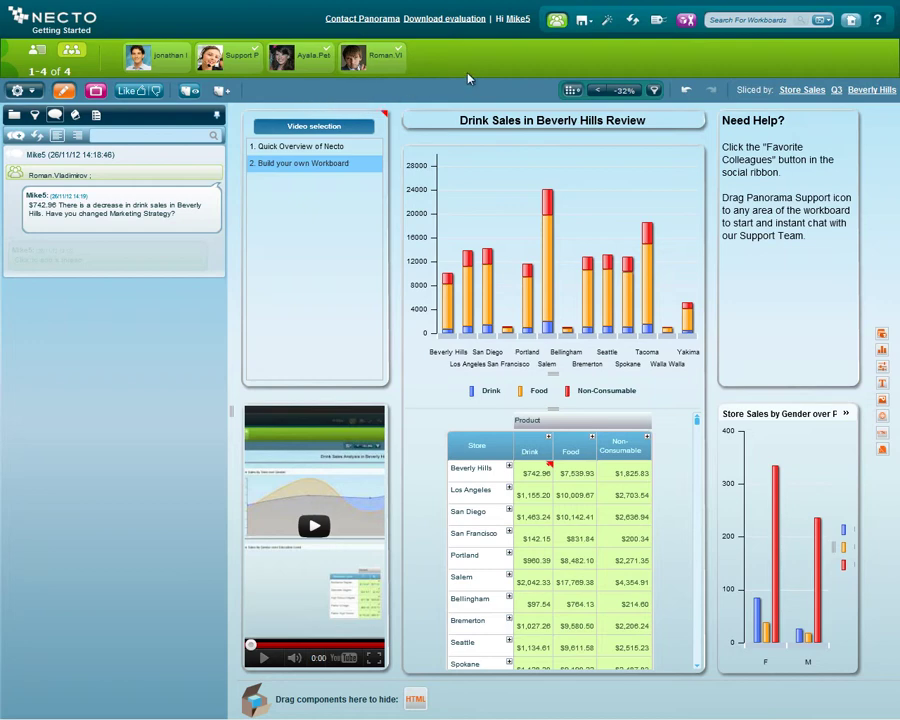
mouse_move(583, 25)
Save the workboard as 'Drink Sales in Beverly Hills Review' in the private folder
left_click(602, 41)
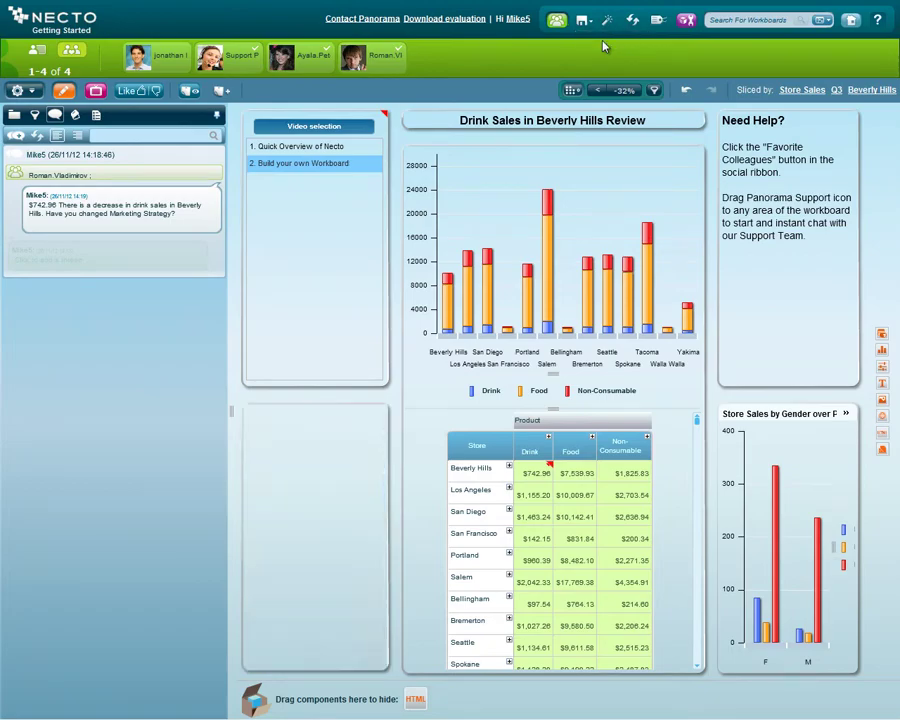
type("Drink Sal")
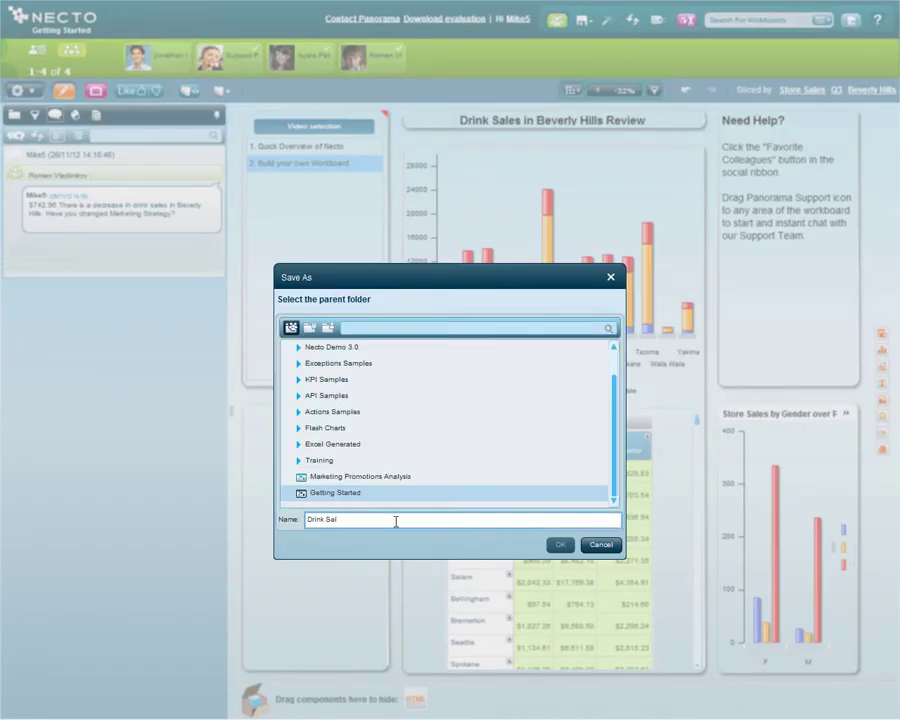
type(" Hills Review")
left_click(309, 329)
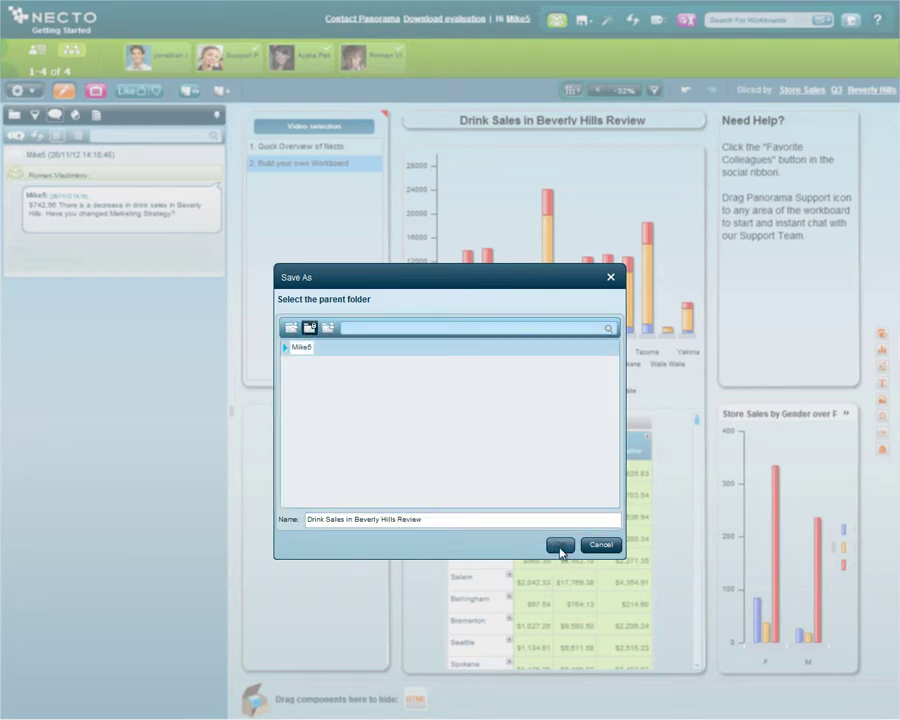
left_click(561, 549)
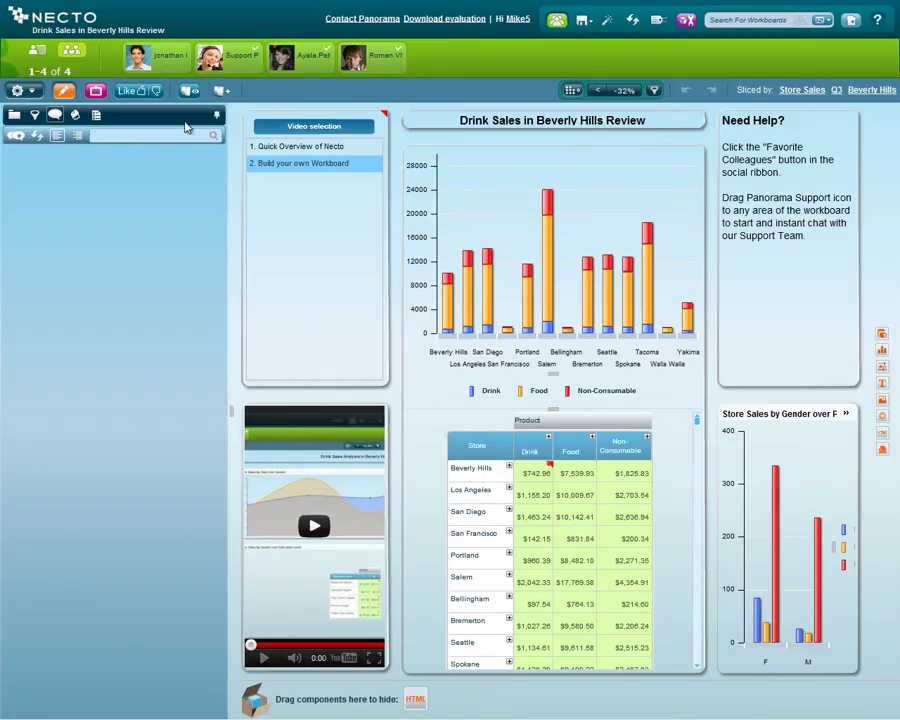
Open the workboard's info page and page through Similar Workboards to the sixth of eight
left_click(96, 92)
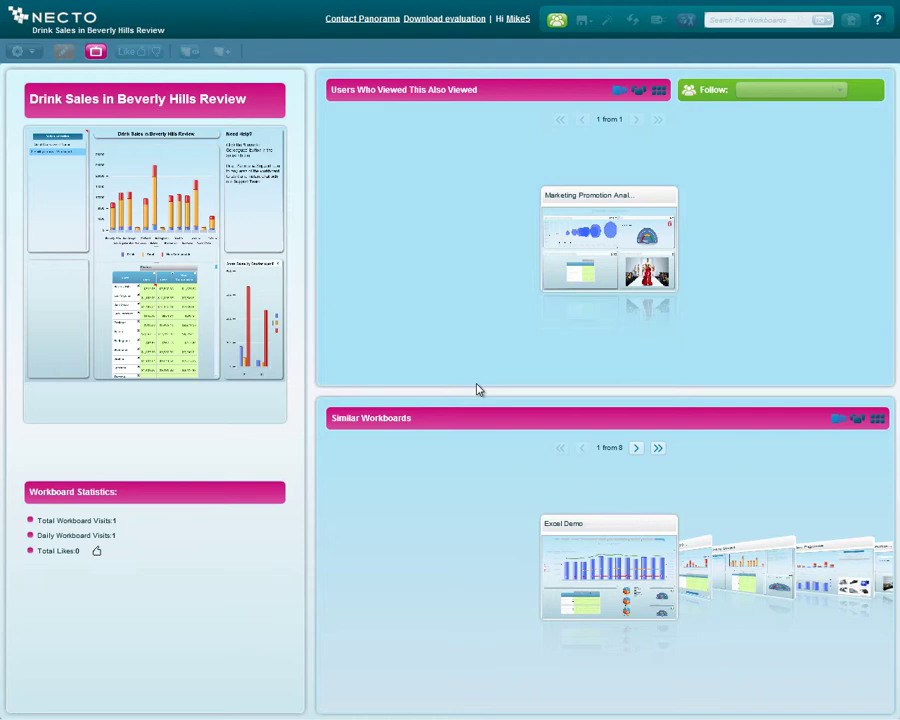
left_click(636, 448)
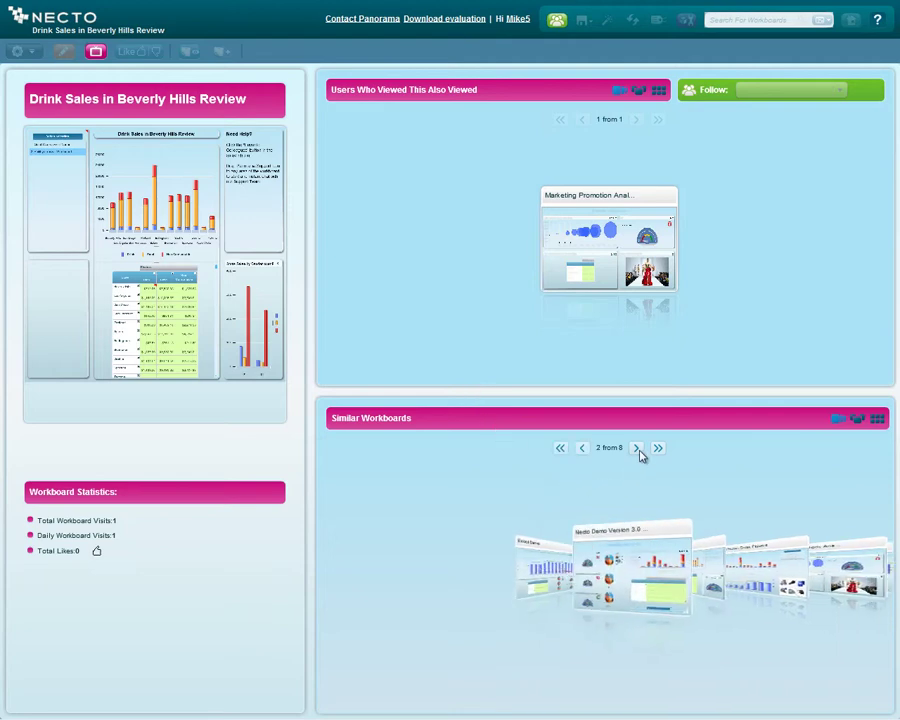
left_click(638, 450)
left_click(638, 450)
left_click(638, 450)
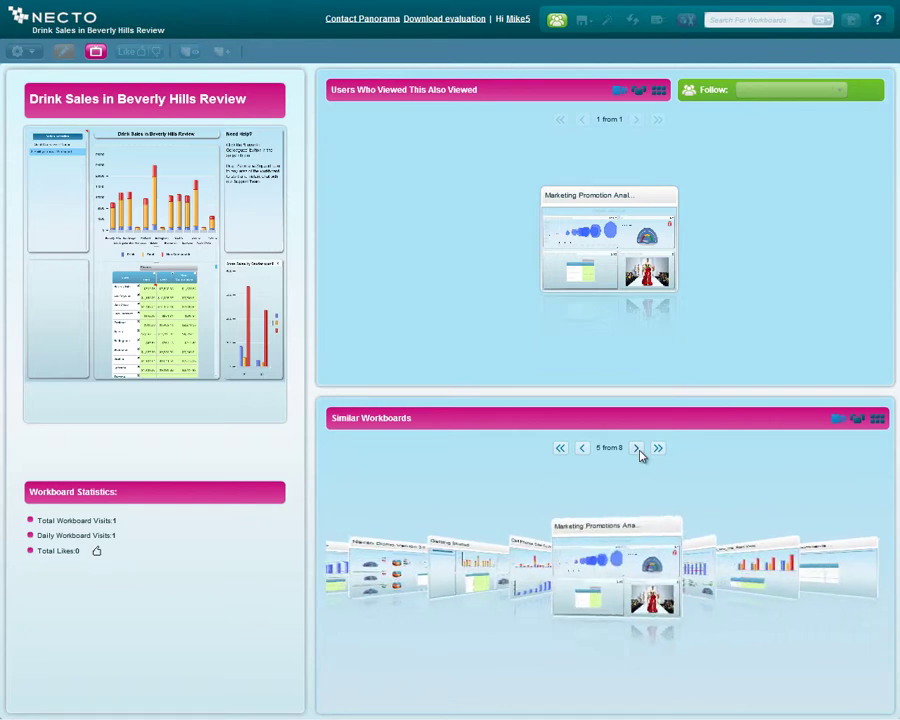
left_click(637, 449)
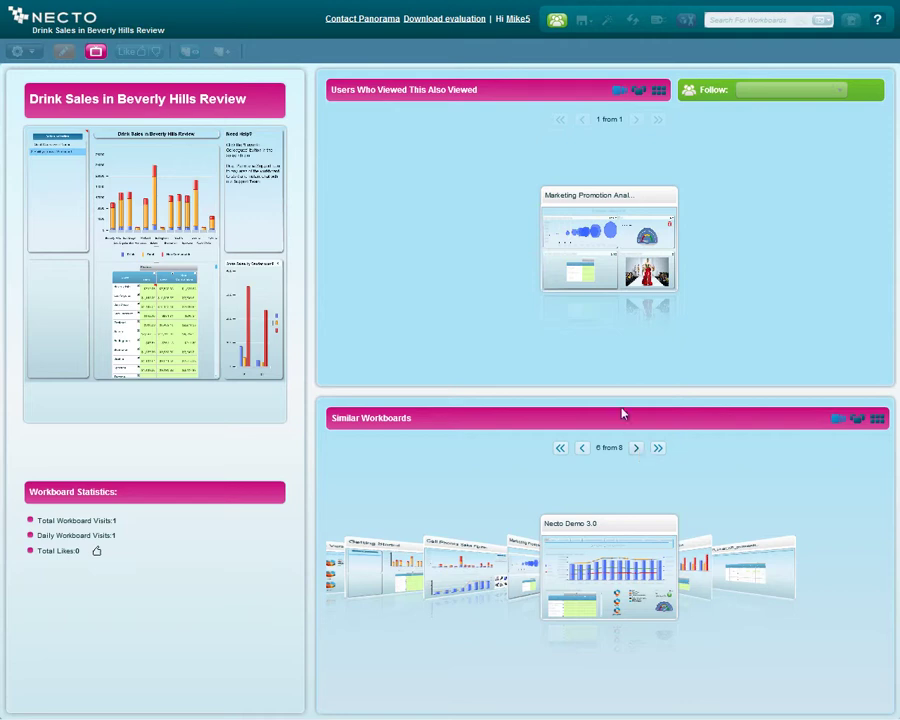
Open the Marketing Promotions Analysis workboard, show panel comments, and expand the Fashion Week note
left_click(607, 233)
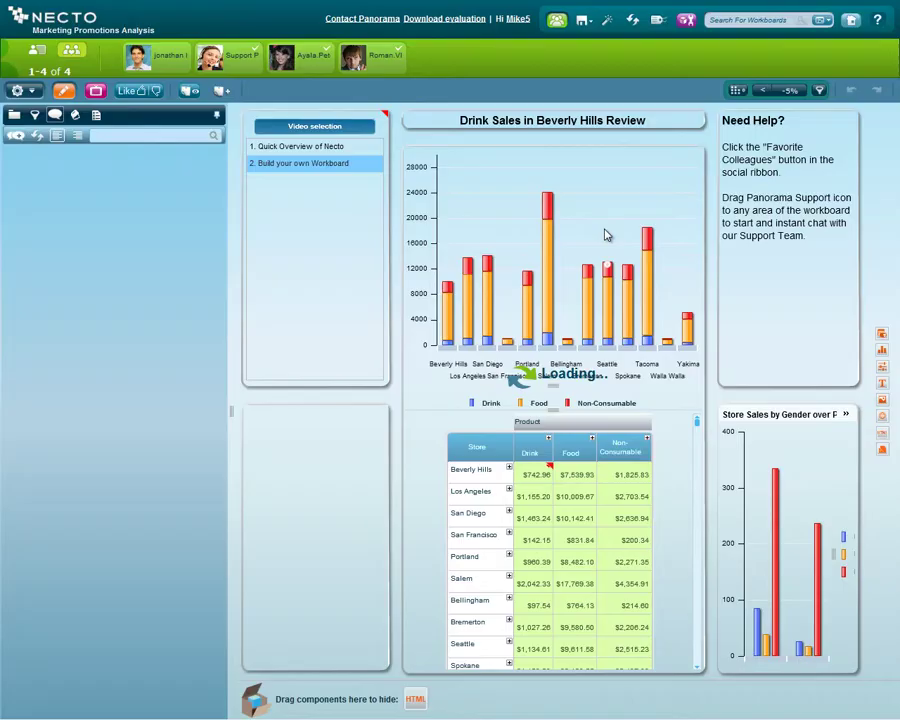
mouse_move(572, 242)
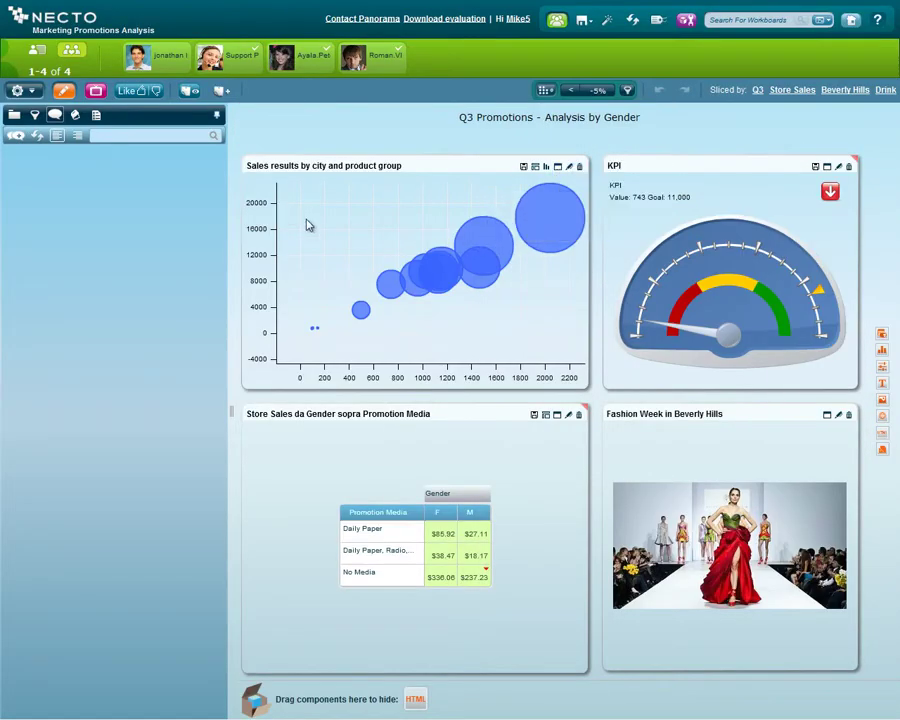
left_click(190, 92)
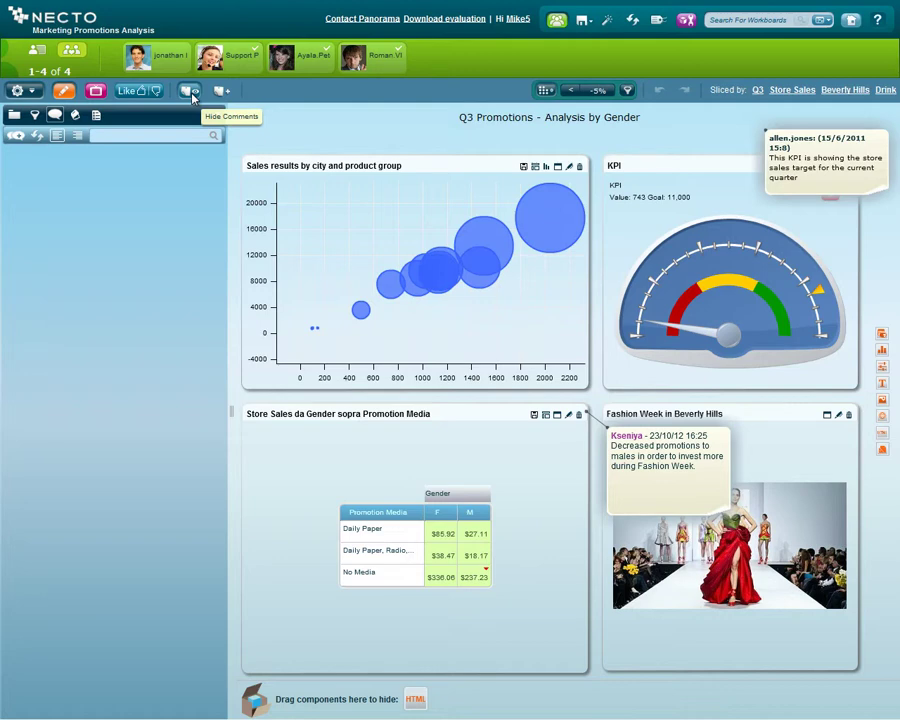
left_click(190, 92)
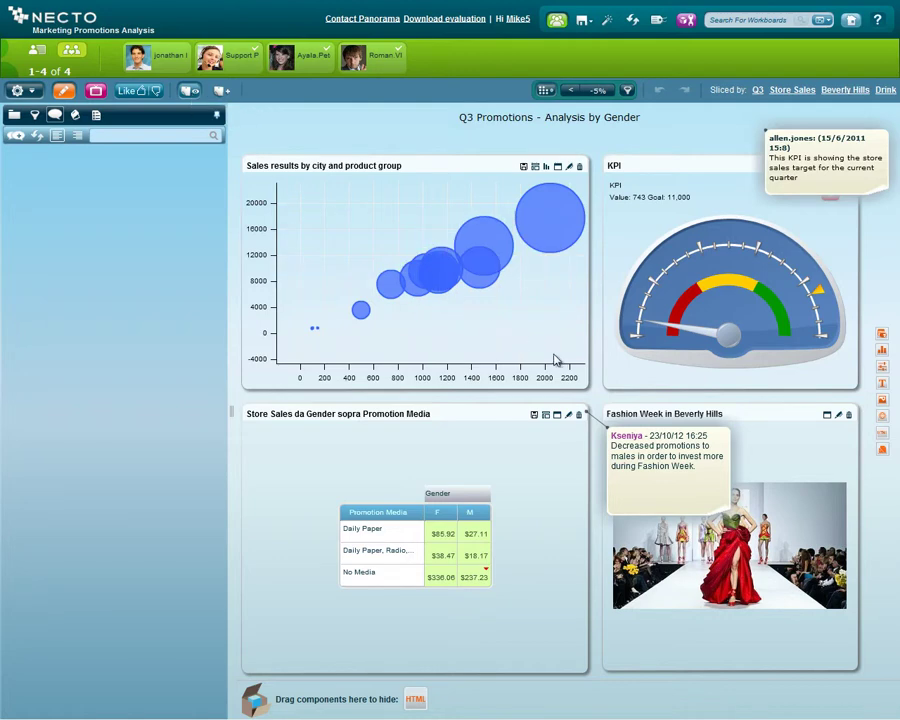
left_click(688, 490)
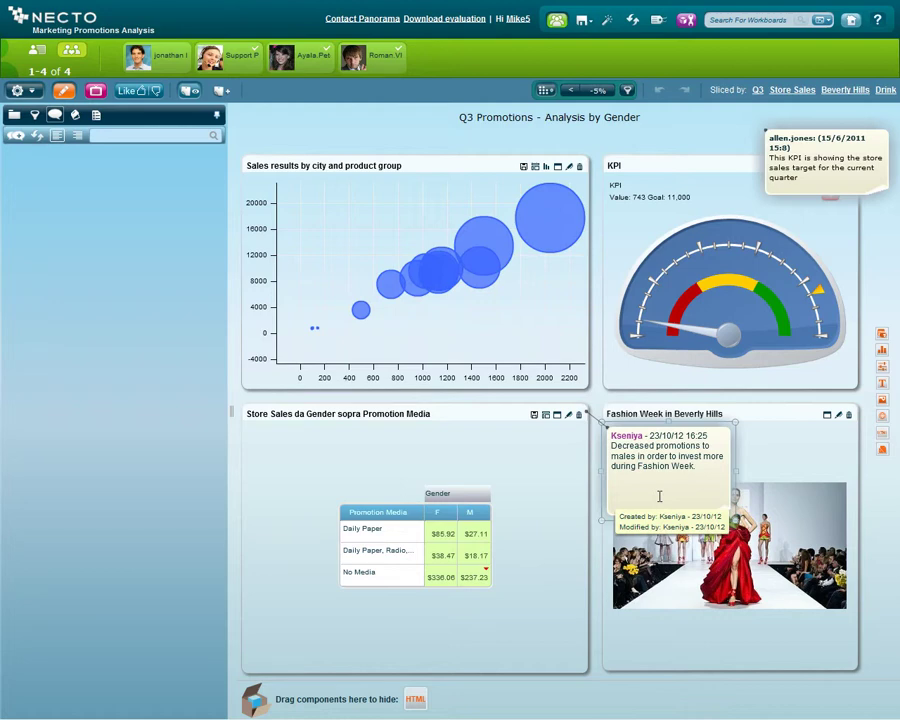
Save the Store Sales by Gender grid as a component, then reopen 'Drink Sales in Beverly Hills Review'
left_click(75, 115)
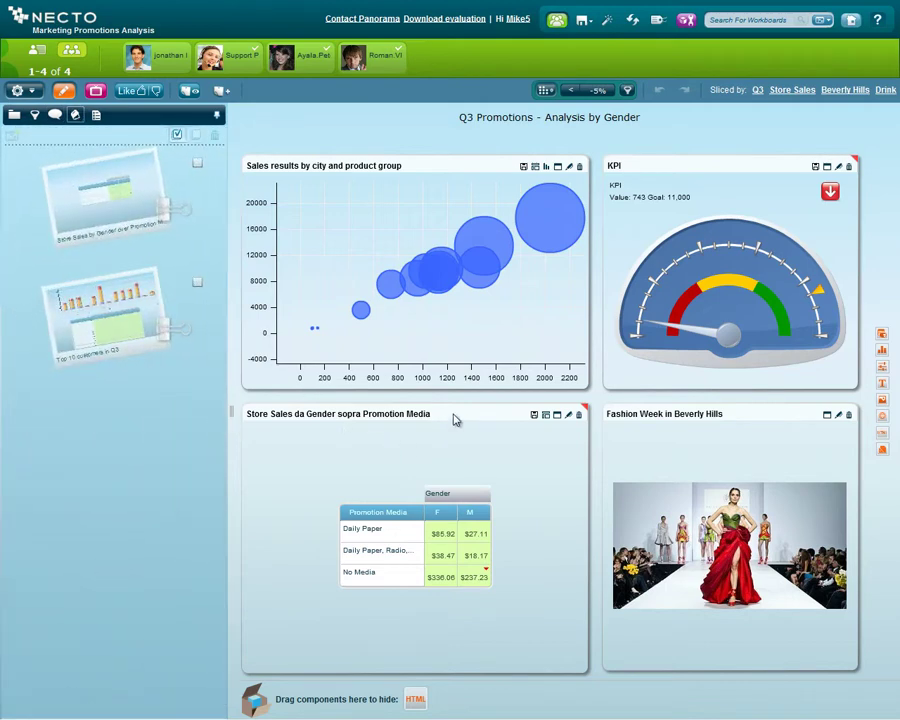
left_click_drag(455, 420, 77, 416)
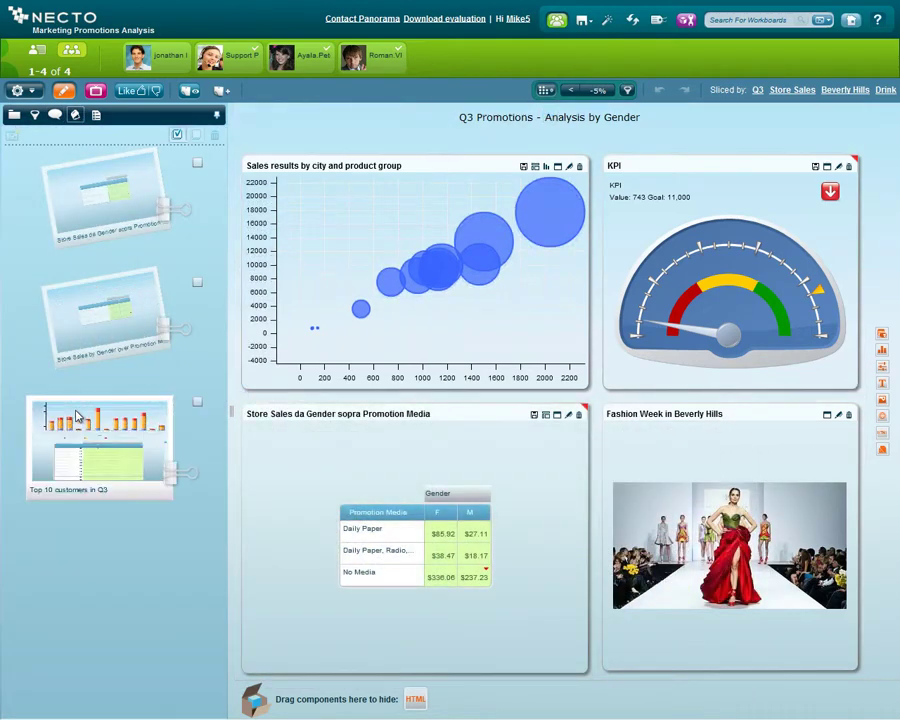
left_click(15, 116)
left_click(33, 136)
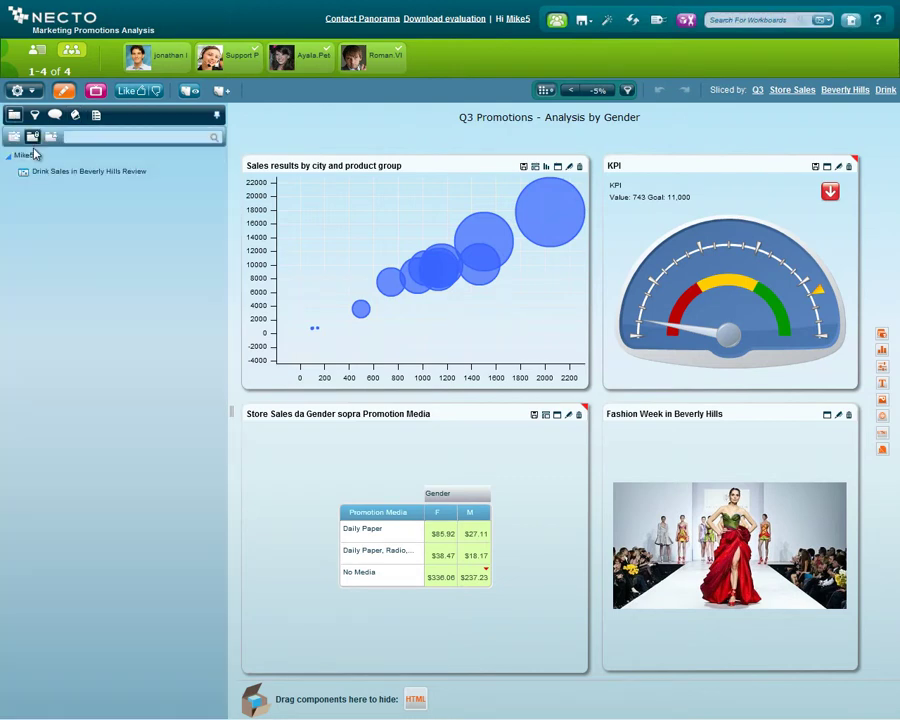
left_click(57, 175)
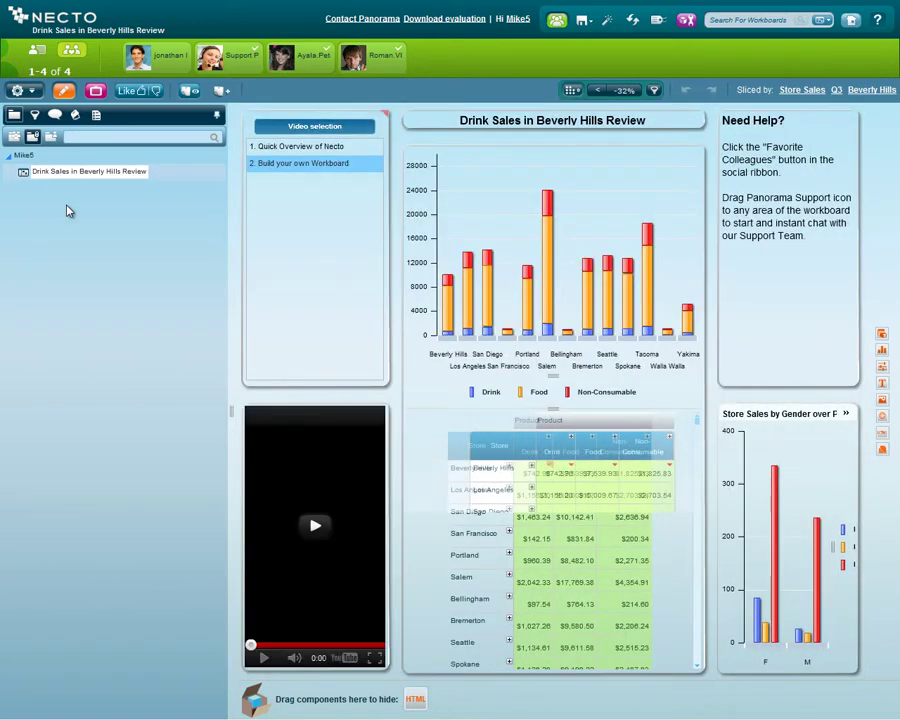
left_click(75, 116)
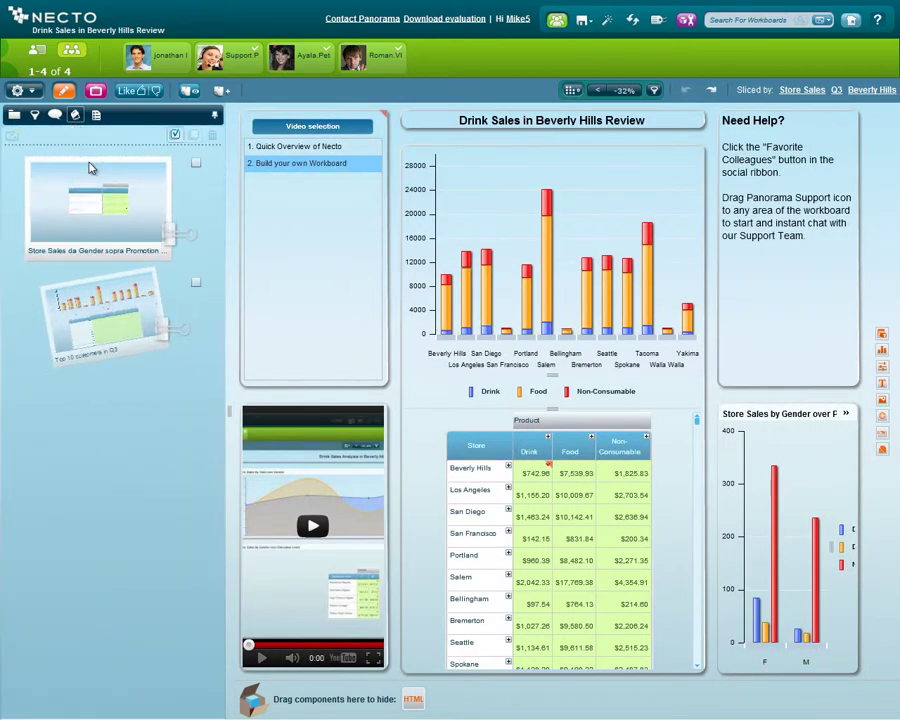
Drop the Promotion Media gender grid onto the Need Help panel and unpin the sidebar
left_click_drag(312, 420, 790, 256)
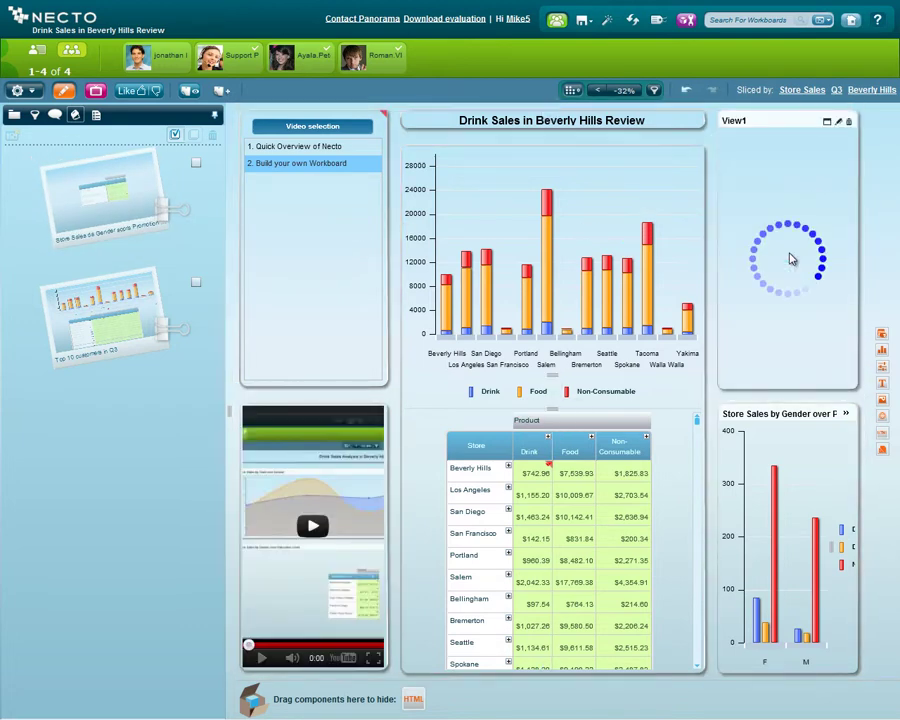
left_click(215, 119)
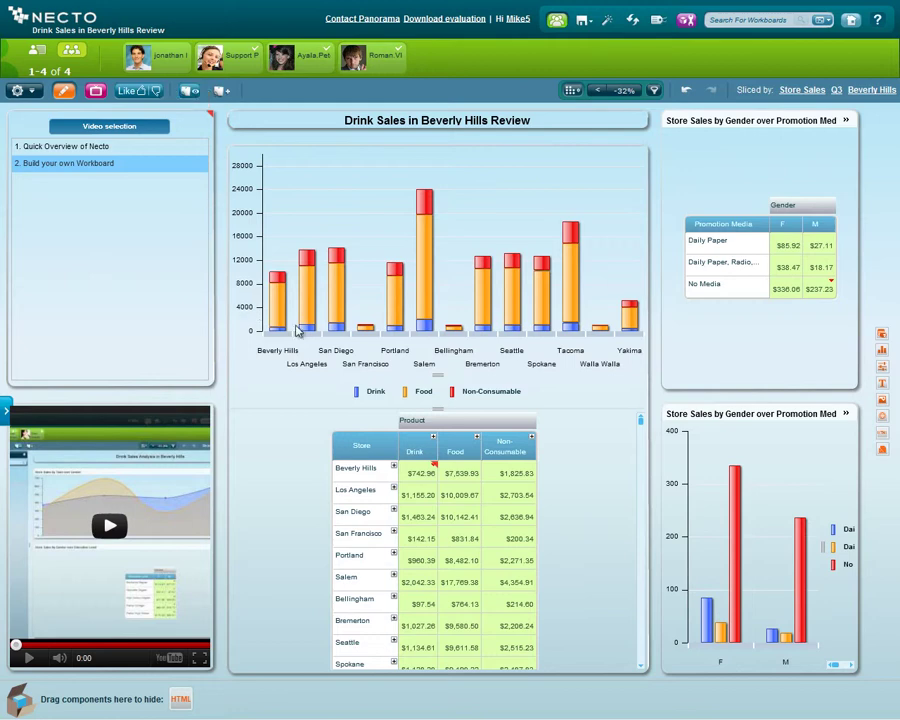
mouse_move(337, 308)
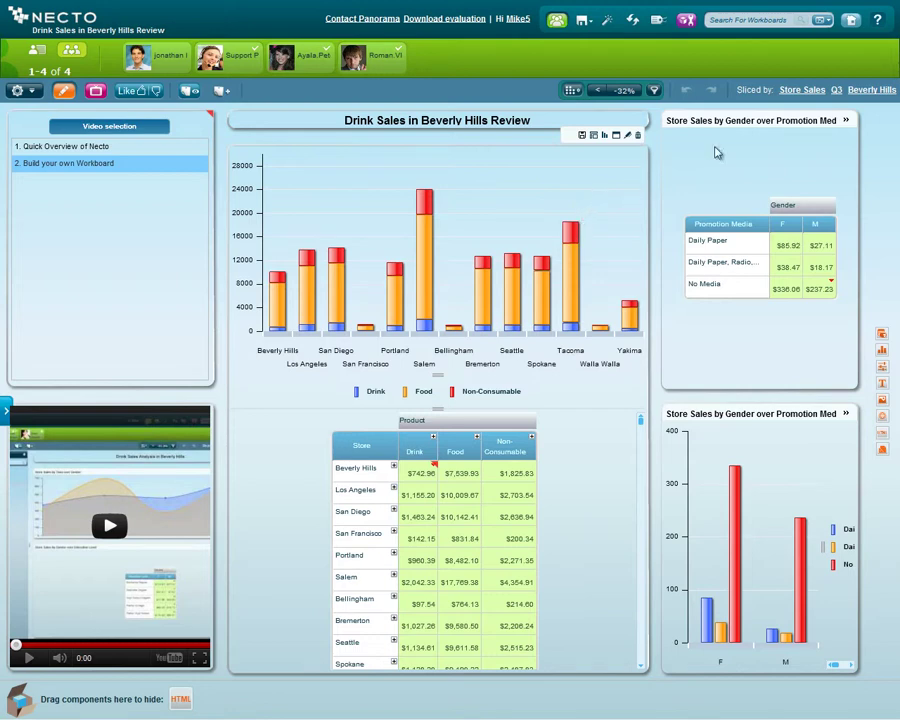
Return Home and page Recent Workboards forward twice to the third one, Getting Started
left_click(851, 20)
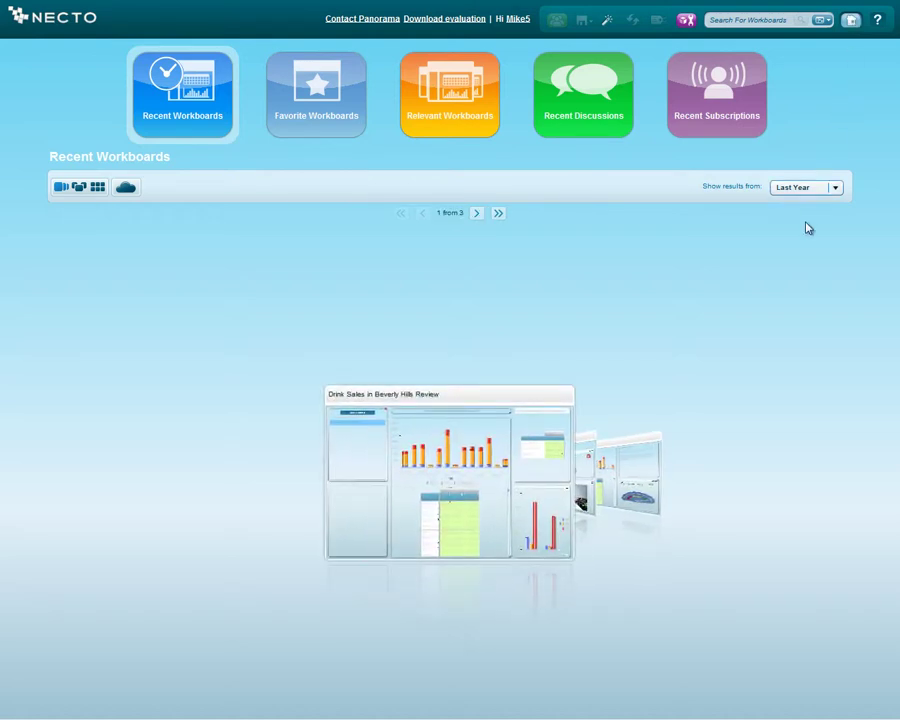
left_click(476, 213)
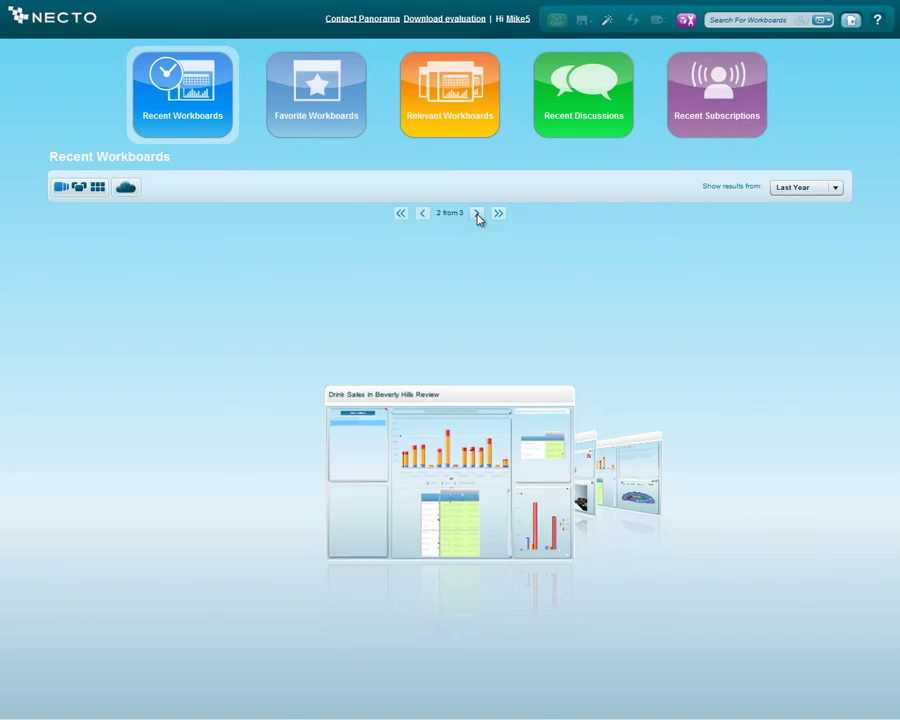
left_click(477, 215)
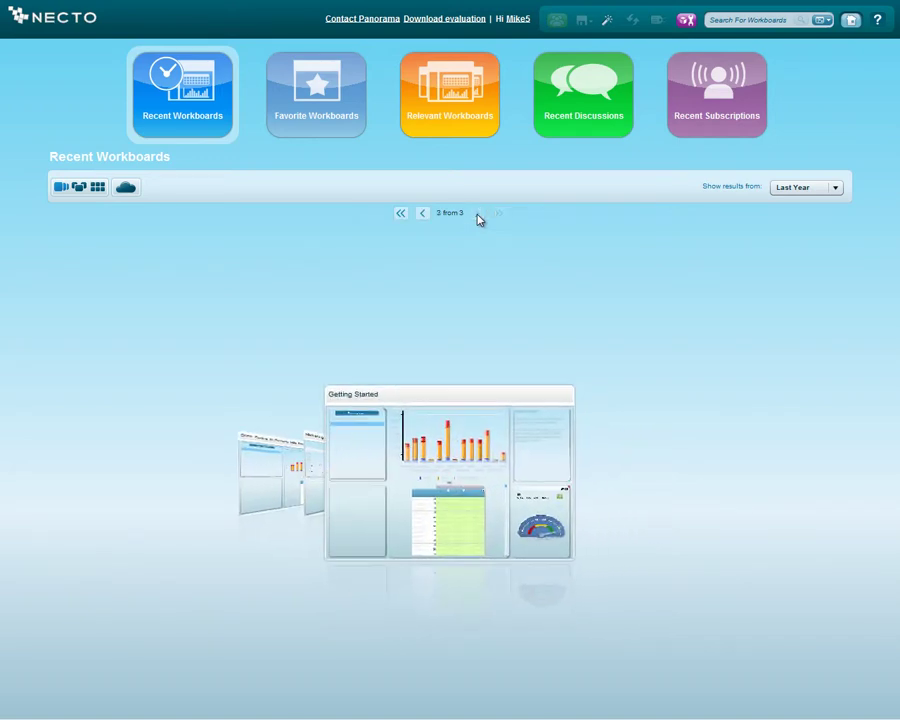